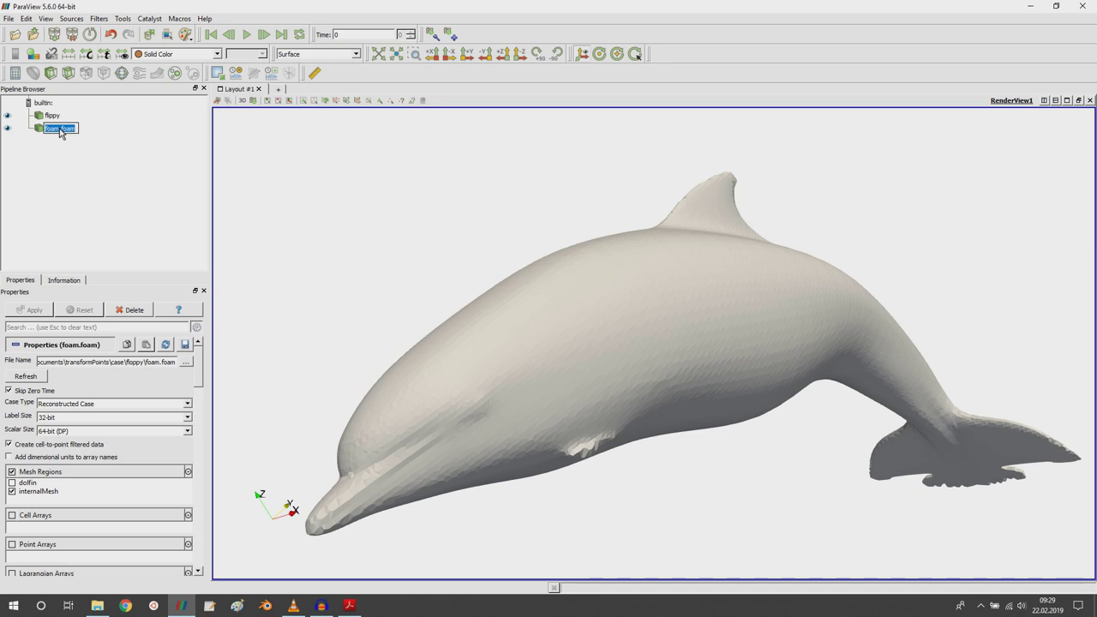
Step: Finish renaming the foam.foam source as floppy and colour its mesh solid red
{"action": "key", "text": "Return"}
{"action": "mouse_move", "coordinate": [562, 388]}
{"action": "left_mouse_down"}
{"action": "mouse_move", "coordinate": [611, 406]}
{"action": "mouse_move", "coordinate": [582, 386]}
{"action": "left_mouse_up"}
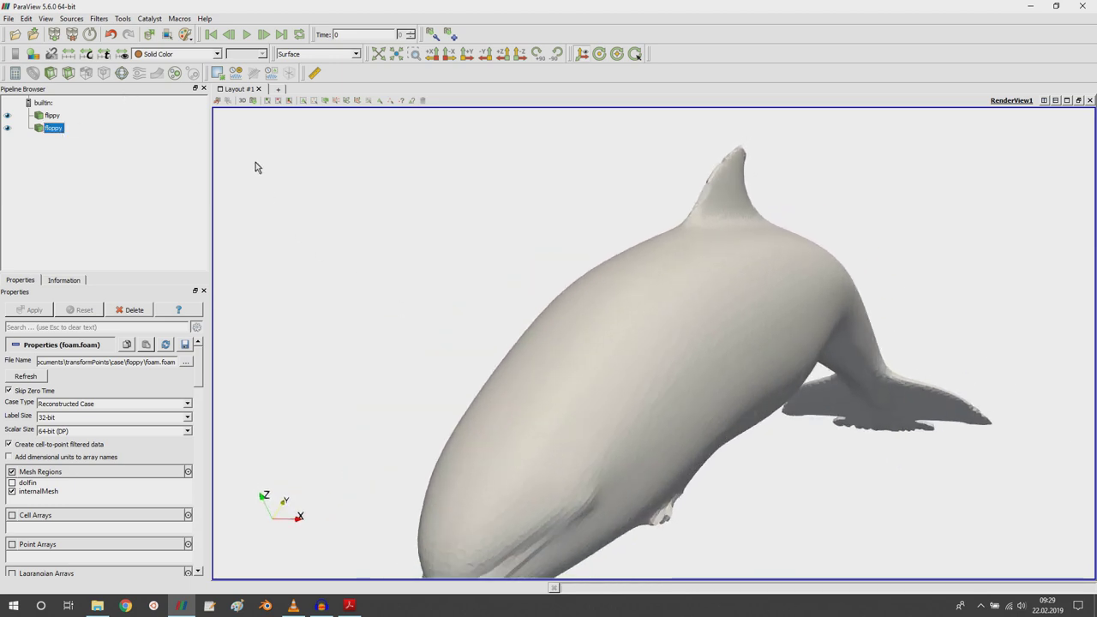
{"action": "left_click", "coordinate": [33, 53]}
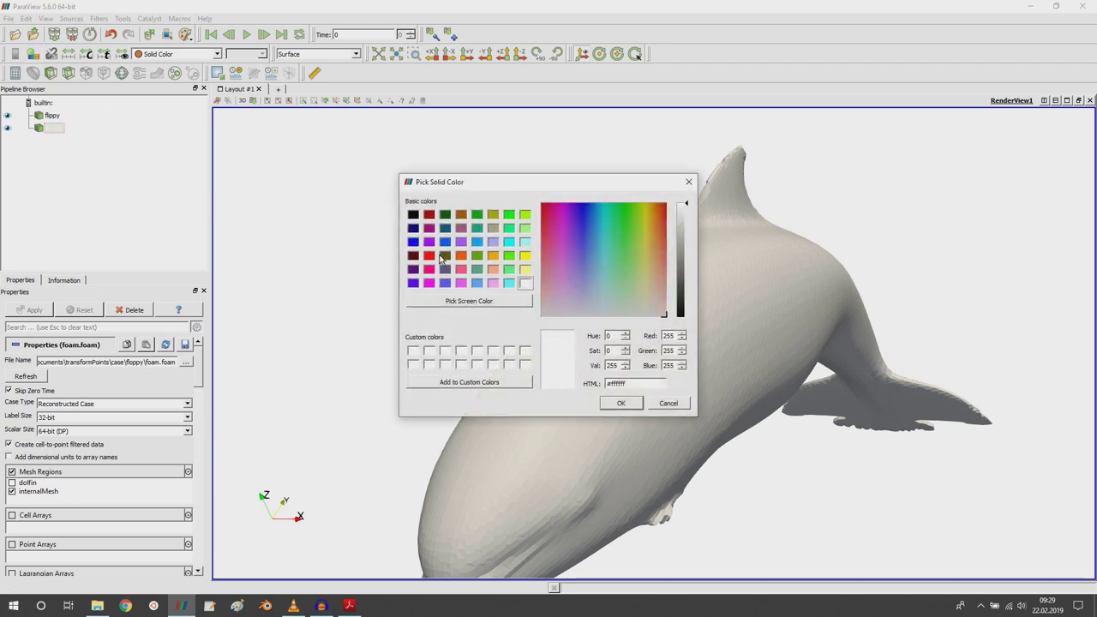
{"action": "left_click", "coordinate": [429, 255]}
{"action": "left_click", "coordinate": [621, 403]}
Step: Colour the flippy mesh solid turquoise
{"action": "left_click", "coordinate": [52, 115]}
{"action": "left_click", "coordinate": [33, 53]}
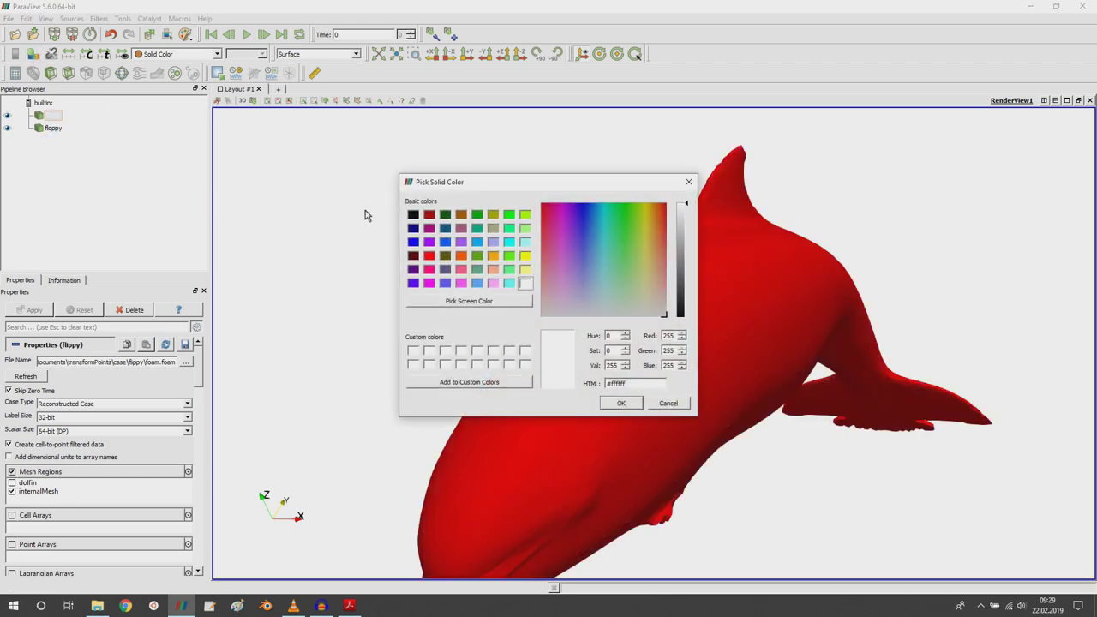
{"action": "left_click", "coordinate": [509, 241]}
{"action": "left_click", "coordinate": [618, 403]}
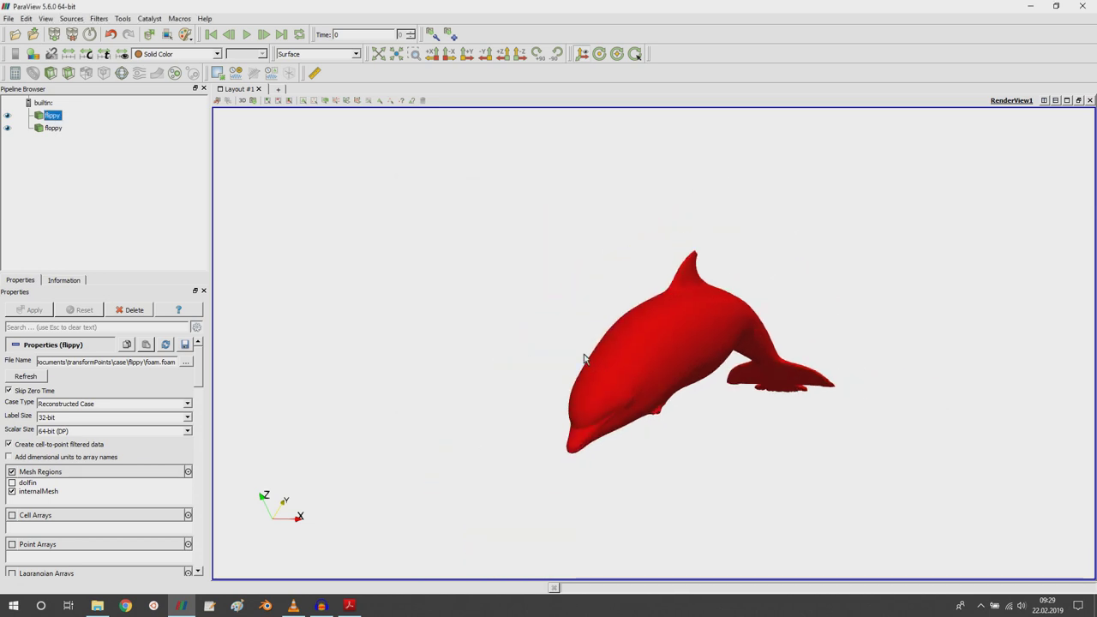
Step: Toggle the floppy mesh's visibility repeatedly to compare it with flippy, leaving both meshes shown
{"action": "left_click", "coordinate": [9, 128]}
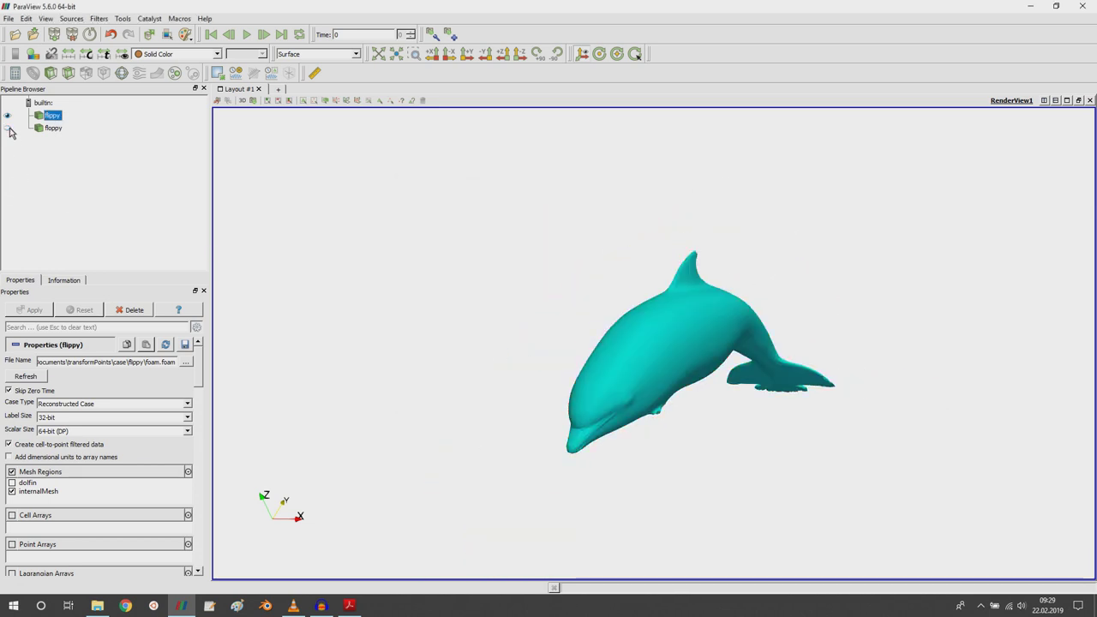
{"action": "left_click", "coordinate": [8, 128]}
{"action": "left_click", "coordinate": [9, 128]}
{"action": "left_click", "coordinate": [8, 129]}
{"action": "left_click", "coordinate": [8, 128]}
{"action": "left_click", "coordinate": [8, 128]}
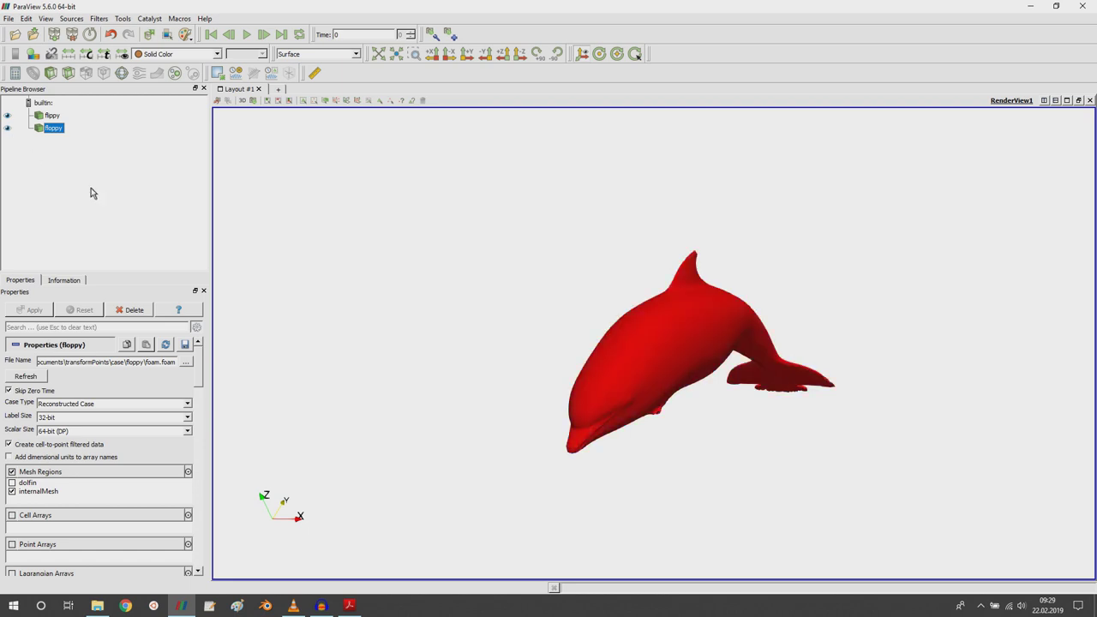
{"action": "mouse_move", "coordinate": [611, 342]}
{"action": "left_mouse_down"}
{"action": "mouse_move", "coordinate": [671, 364]}
{"action": "mouse_move", "coordinate": [612, 334]}
{"action": "left_mouse_up"}
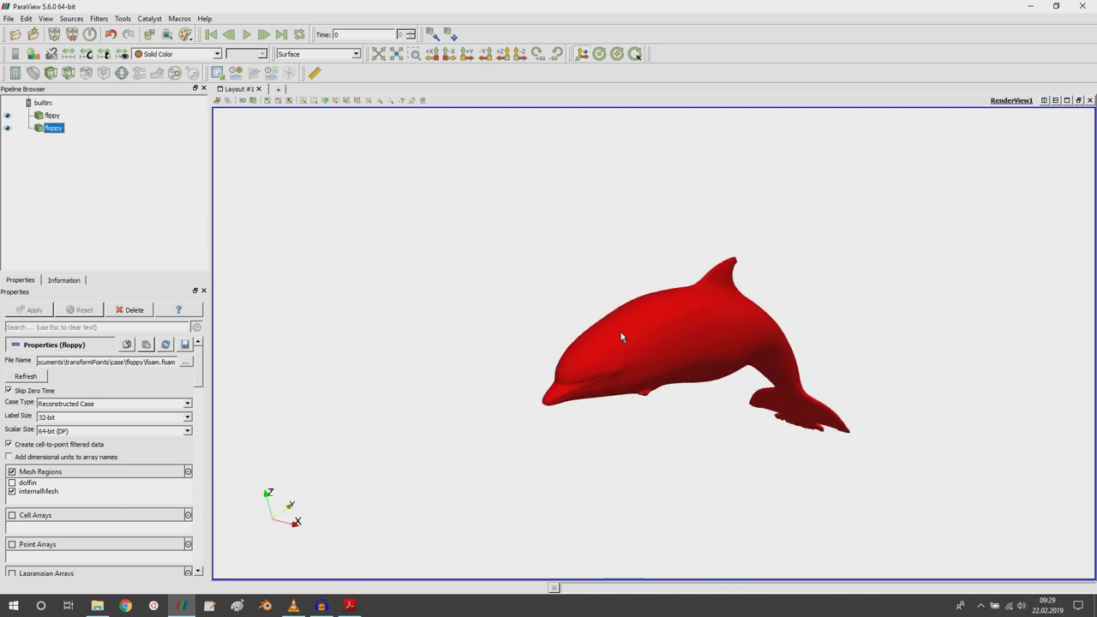
Step: Check the case's folder path in File Explorer and return to the Ubuntu terminal
{"action": "left_click", "coordinate": [153, 605]}
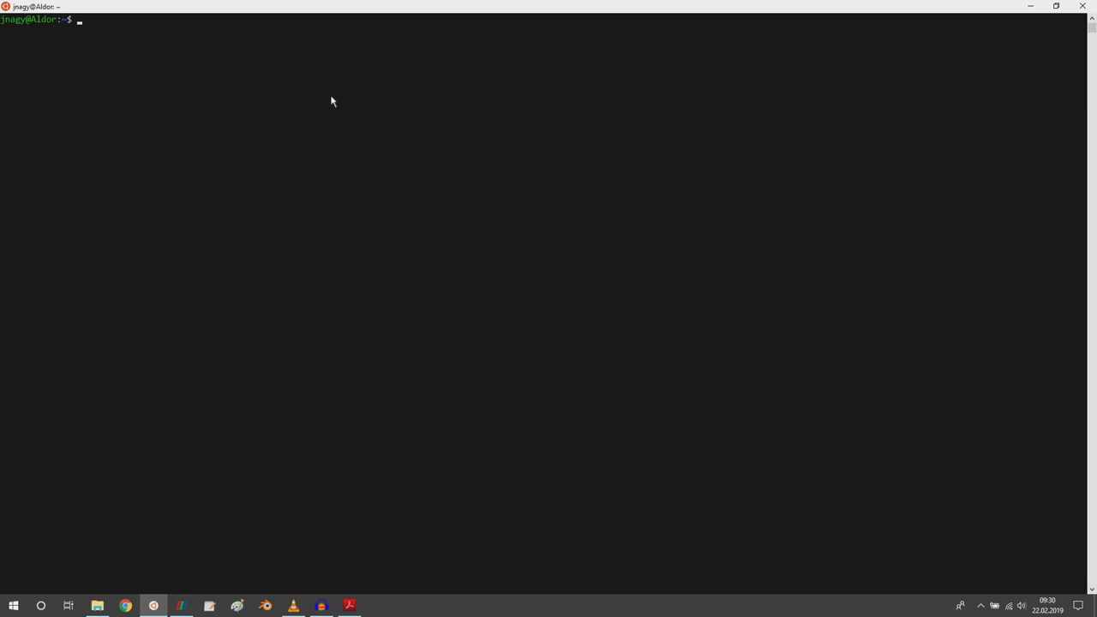
{"action": "left_click", "coordinate": [97, 605]}
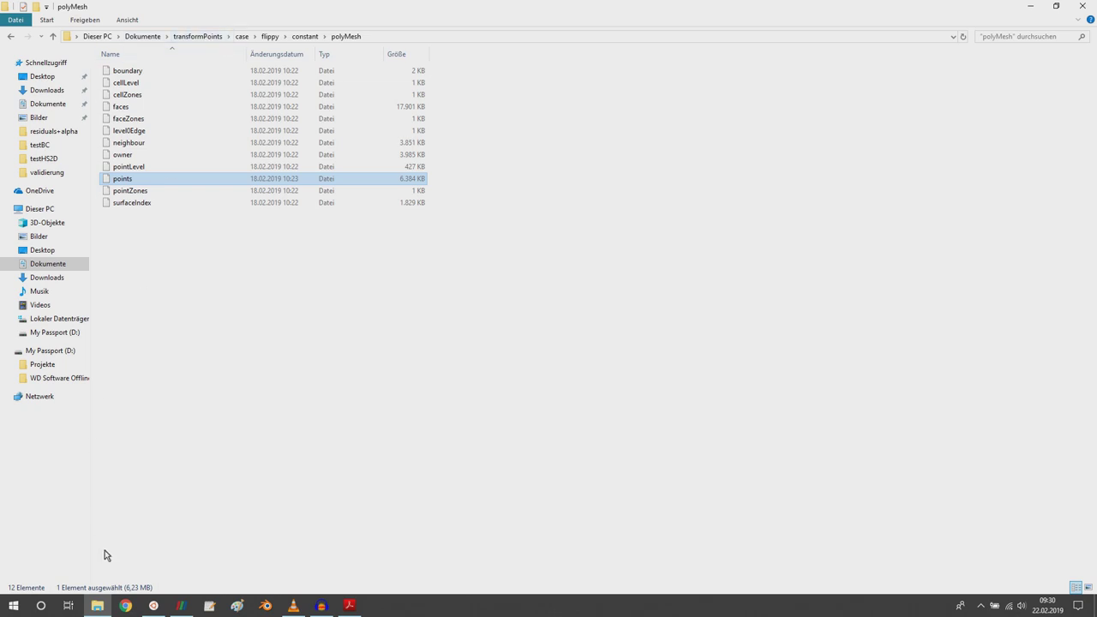
{"action": "left_click", "coordinate": [153, 605]}
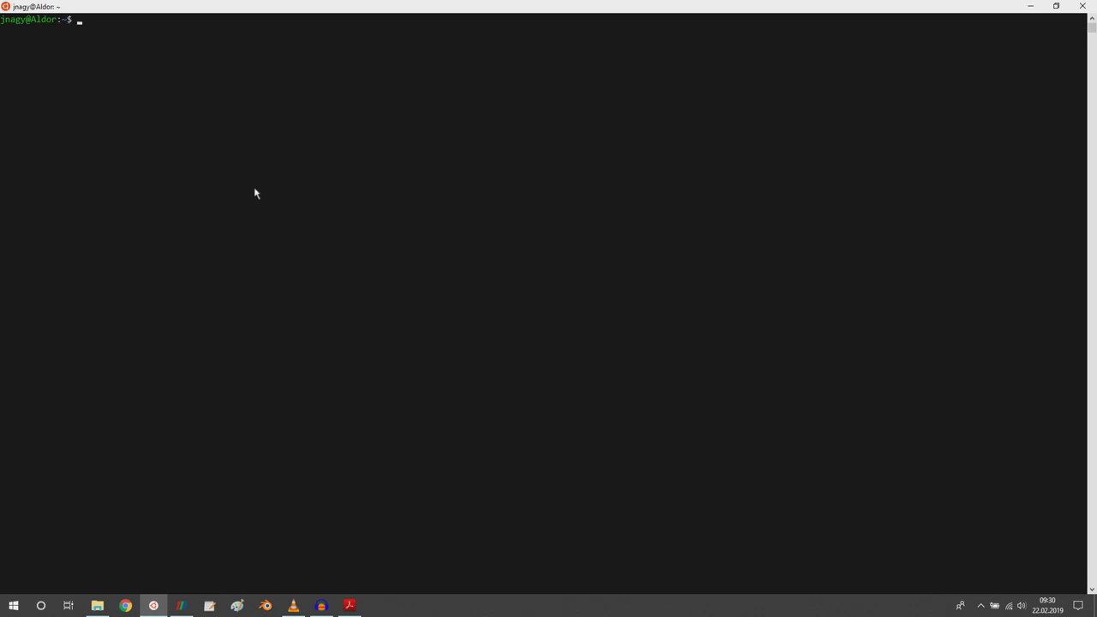
{"action": "type", "text": "cd "}
{"action": "type", "text": "/mnt/"}
{"action": "type", "text": "c/"}
{"action": "type", "text": "Users/"}
{"action": "key", "text": "BackSpace"}
{"action": "key", "text": "BackSpace"}
{"action": "key", "text": "BackSpace"}
{"action": "key", "text": "BackSpace"}
{"action": "key", "text": "BackSpace"}
{"action": "key", "text": "BackSpace"}
{"action": "key", "text": "BackSpace"}
{"action": "key", "text": "BackSpace"}
{"action": "key", "text": "BackSpace"}
{"action": "key", "text": "BackSpace"}
{"action": "key", "text": "BackSpace"}
{"action": "key", "text": "BackSpace"}
{"action": "key", "text": "BackSpace"}
{"action": "key", "text": "BackSpace"}
{"action": "key", "text": "BackSpace"}
{"action": "key", "text": "BackSpace"}
Step: Change the terminal's directory to myDocuments/transformPoints/case/ and list its contents
{"action": "type", "text": "cd m"}
{"action": "key", "text": "Tab"}
{"action": "type", "text": "/tr"}
{"action": "key", "text": "Tab"}
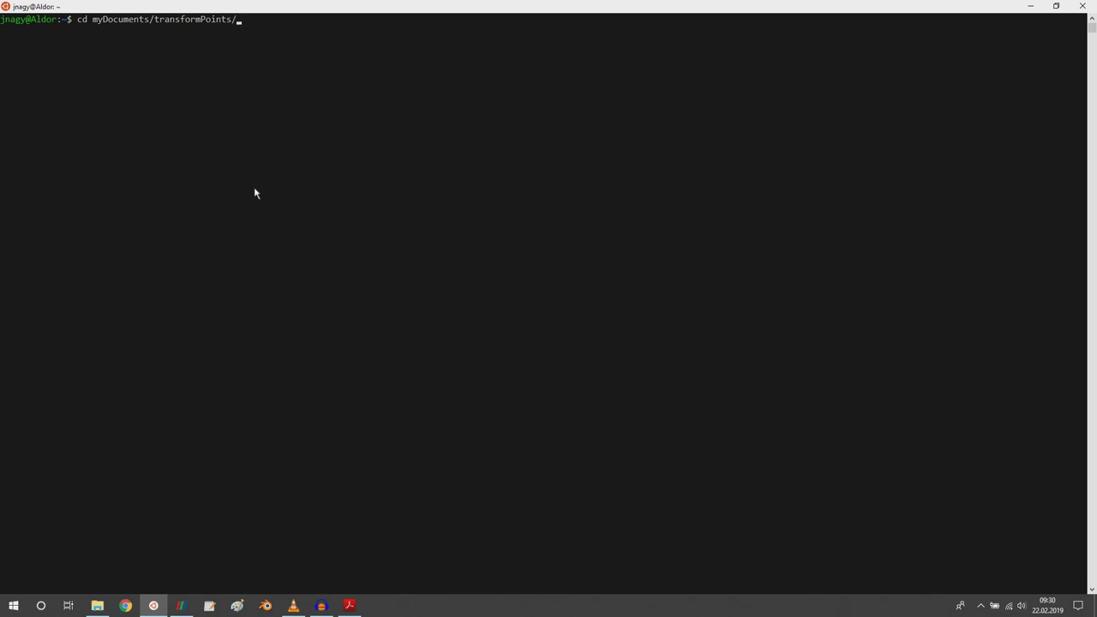
{"action": "key", "text": "alt+Tab"}
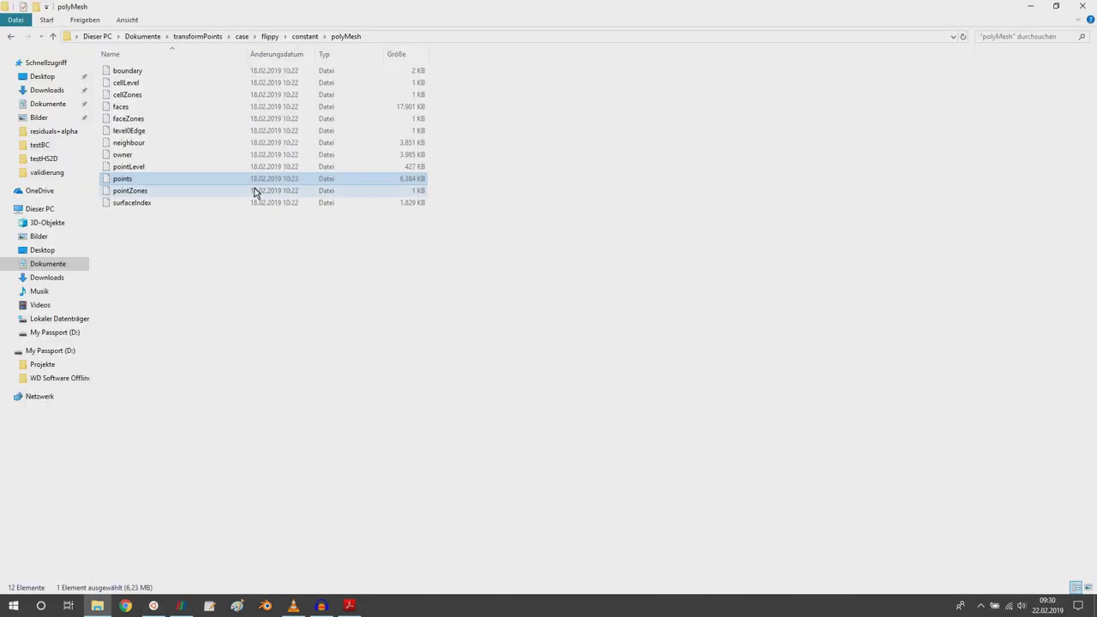
{"action": "key", "text": "alt+Tab"}
{"action": "type", "text": "case/"}
{"action": "key", "text": "Return"}
{"action": "type", "text": "ls"}
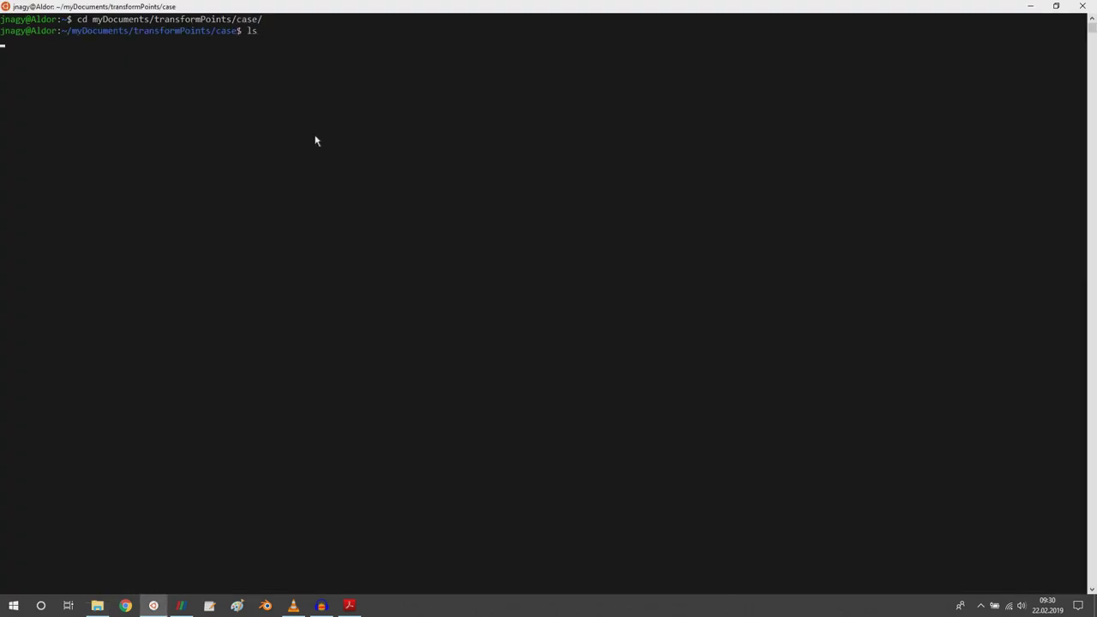
{"action": "key", "text": "Return"}
Step: Enter the floppy case folder and list its contents
{"action": "type", "text": "cd flo"}
{"action": "key", "text": "Tab"}
{"action": "key", "text": "Return"}
{"action": "type", "text": "ls"}
{"action": "key", "text": "Return"}
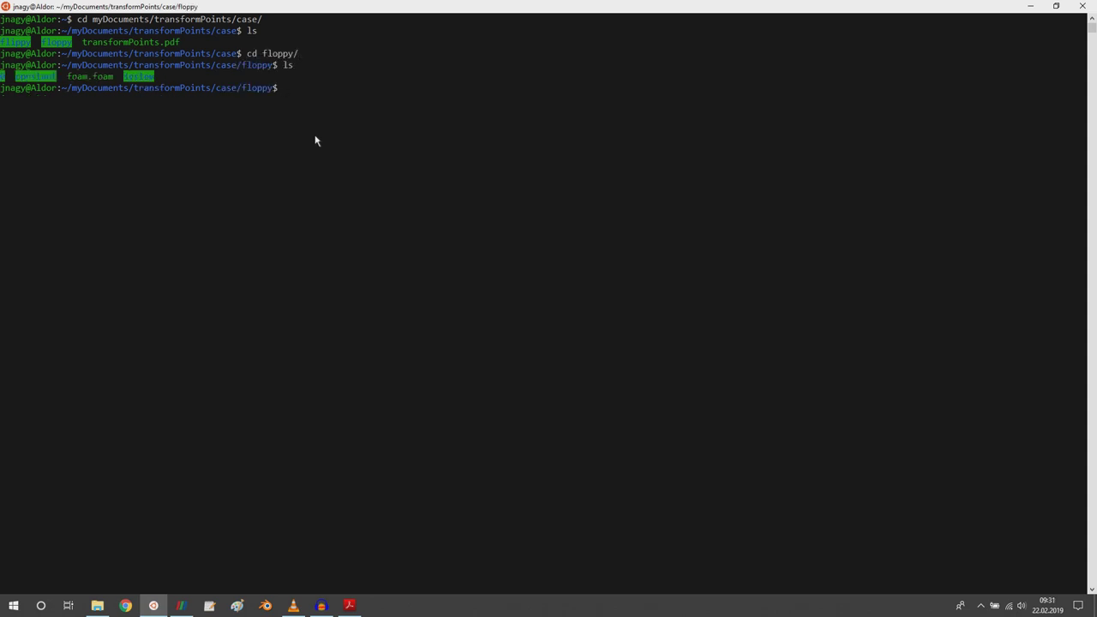
Step: Display the help of transformPoints and review its options on the Mesh modification slide
{"action": "type", "text": "tra"}
{"action": "key", "text": "Tab"}
{"action": "type", "text": "-help"}
{"action": "key", "text": "Return"}
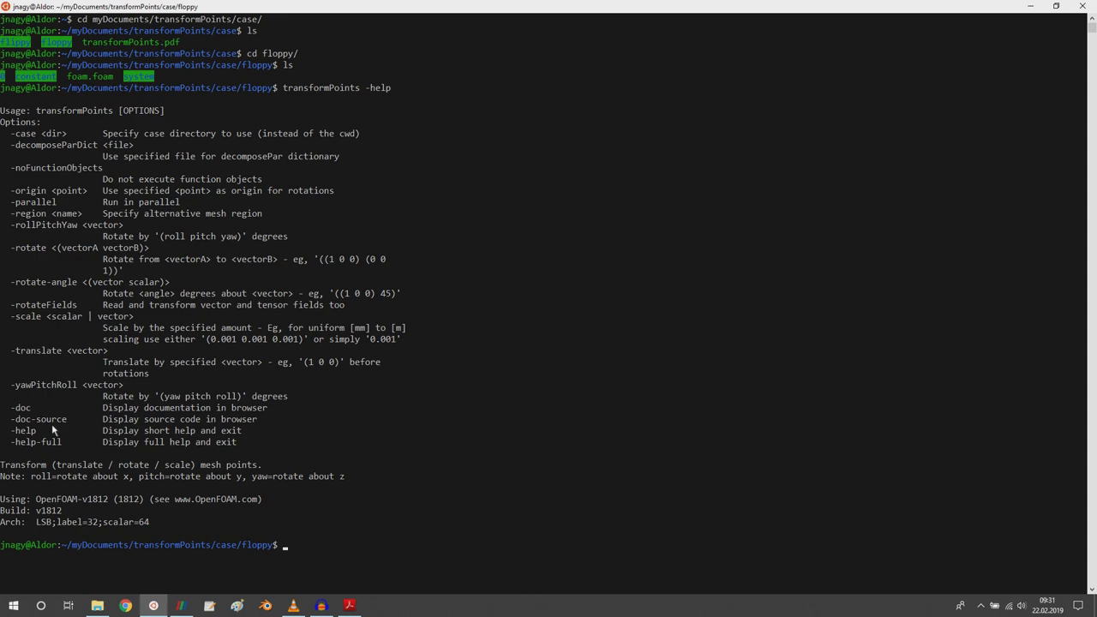
{"action": "left_click", "coordinate": [321, 606]}
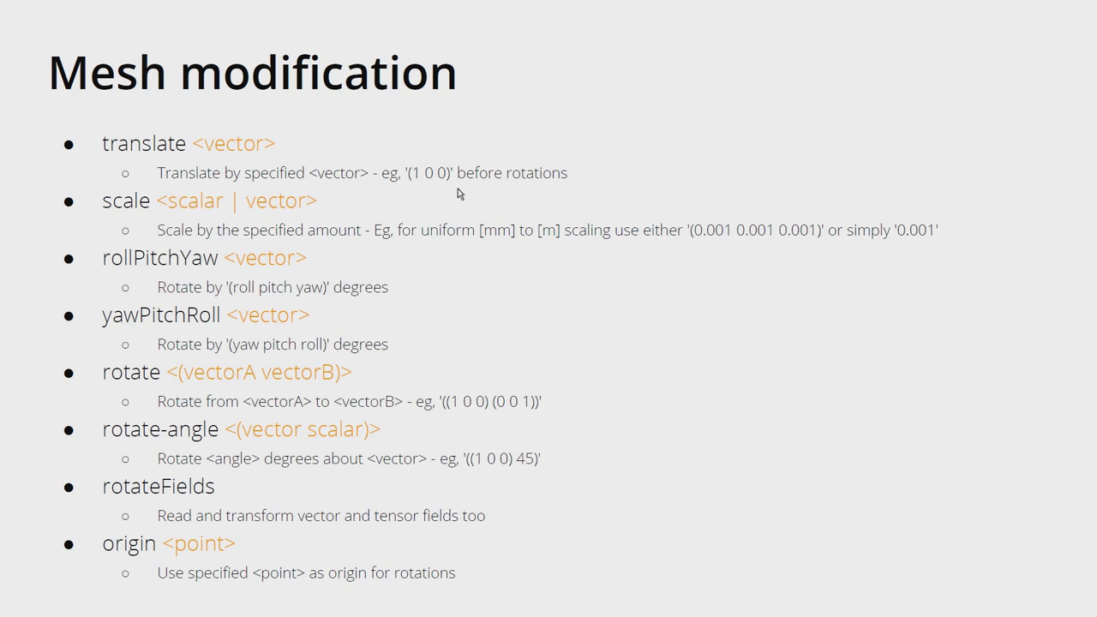
{"action": "key", "text": "alt+Tab"}
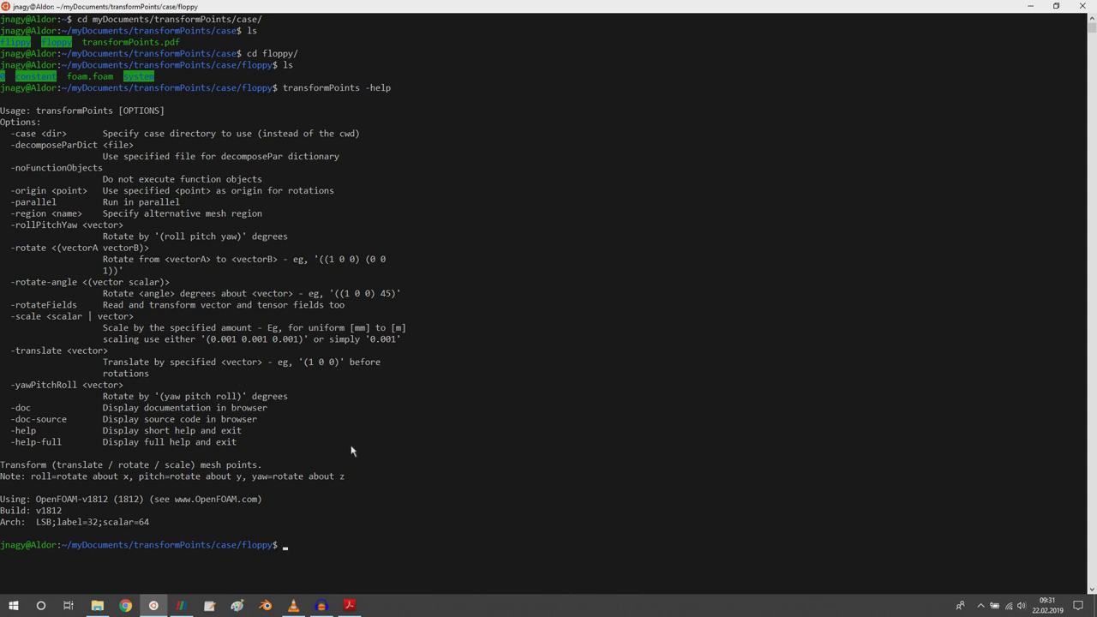
Step: Switch to ParaView, inspect the dolphin along the X and Y axes, and show the floppy mesh's bounds
{"action": "left_click", "coordinate": [180, 605]}
{"action": "left_click_drag", "start_coordinate": [502, 411], "coordinate": [600, 384]}
{"action": "left_click", "coordinate": [449, 53]}
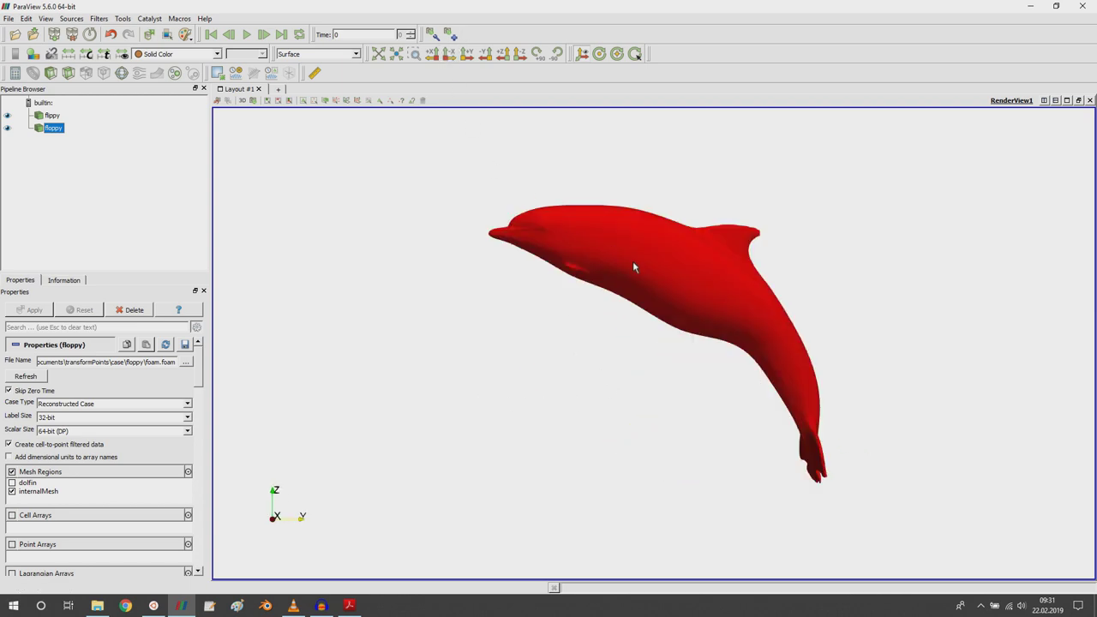
{"action": "left_click_drag", "start_coordinate": [569, 284], "coordinate": [756, 291]}
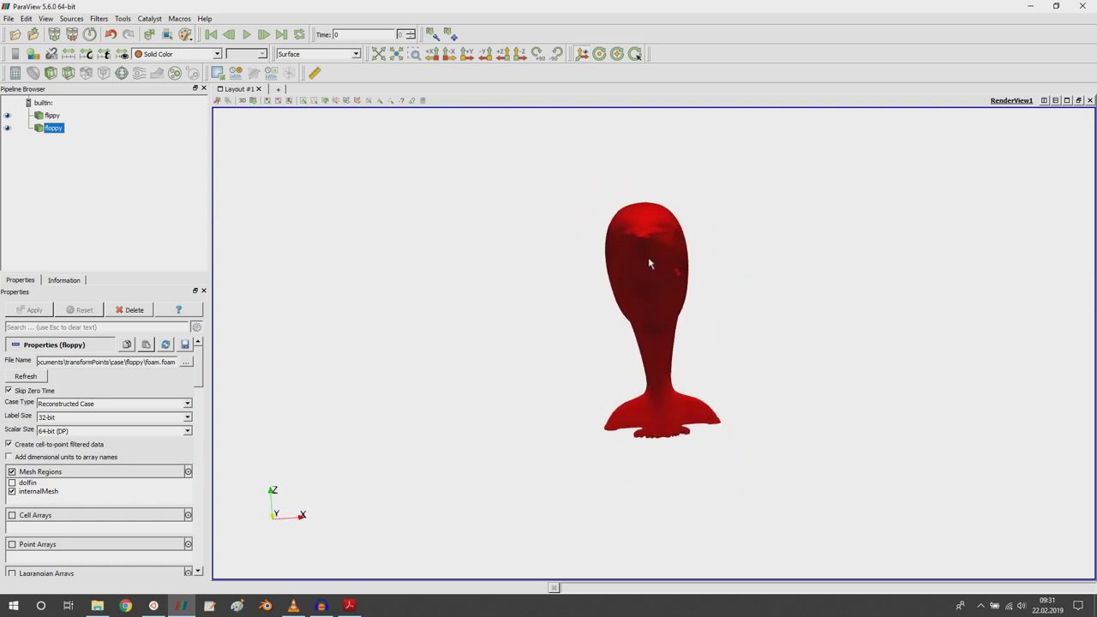
{"action": "left_click", "coordinate": [64, 283]}
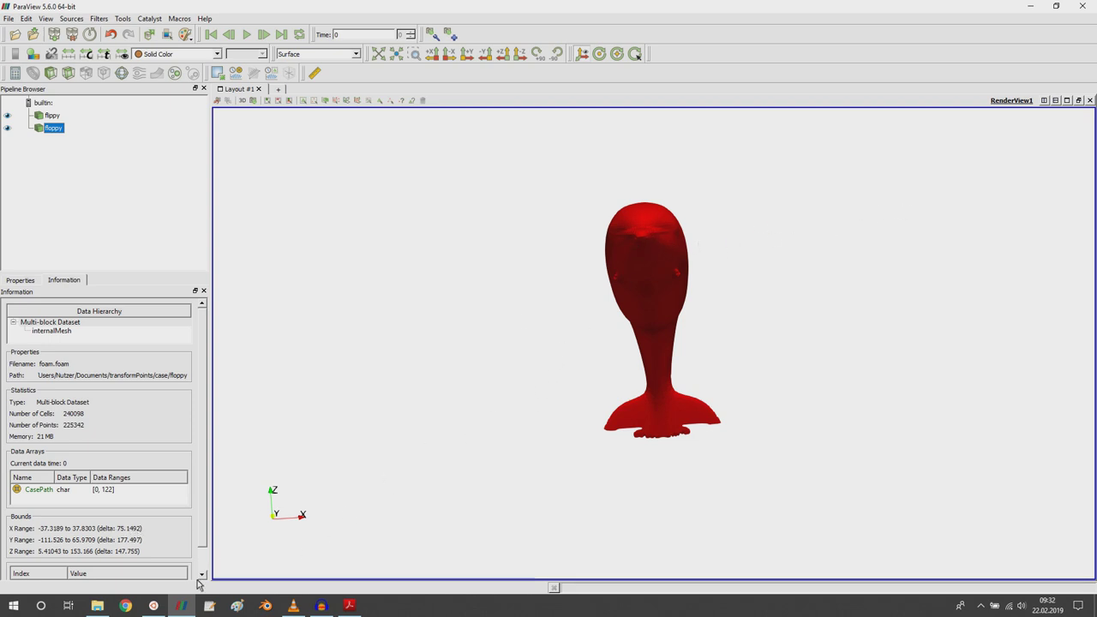
Step: In the Ubuntu terminal, translate the floppy mesh by running transformPoints -translate '(100 0 0)'
{"action": "left_click", "coordinate": [154, 605]}
{"action": "type", "text": "tra"}
{"action": "key", "text": "Tab"}
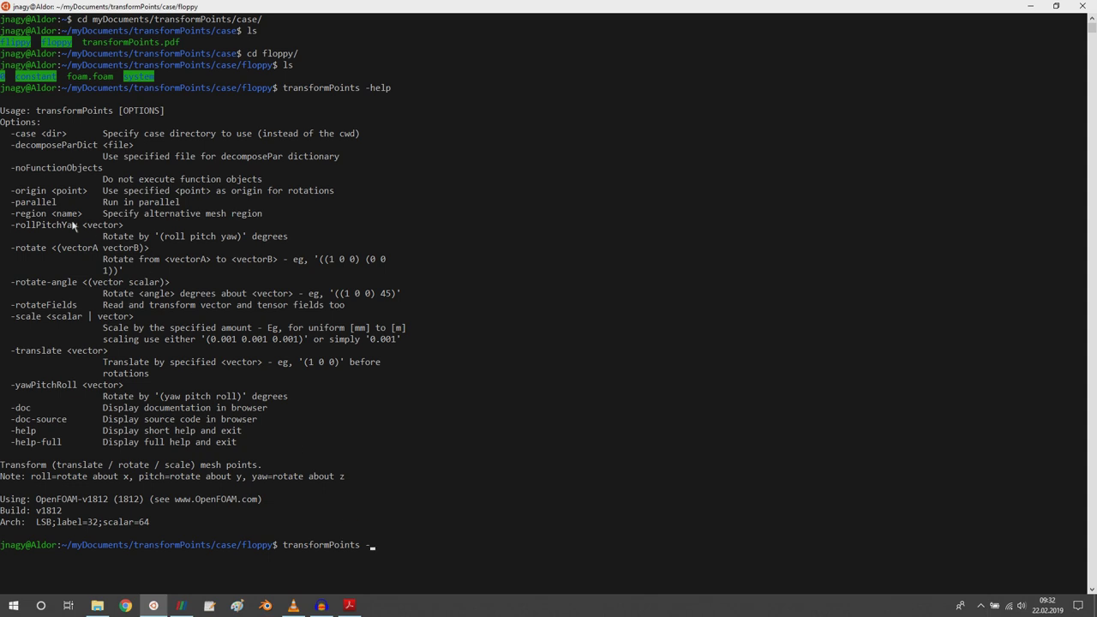
{"action": "left_click_drag", "start_coordinate": [16, 352], "coordinate": [62, 355]}
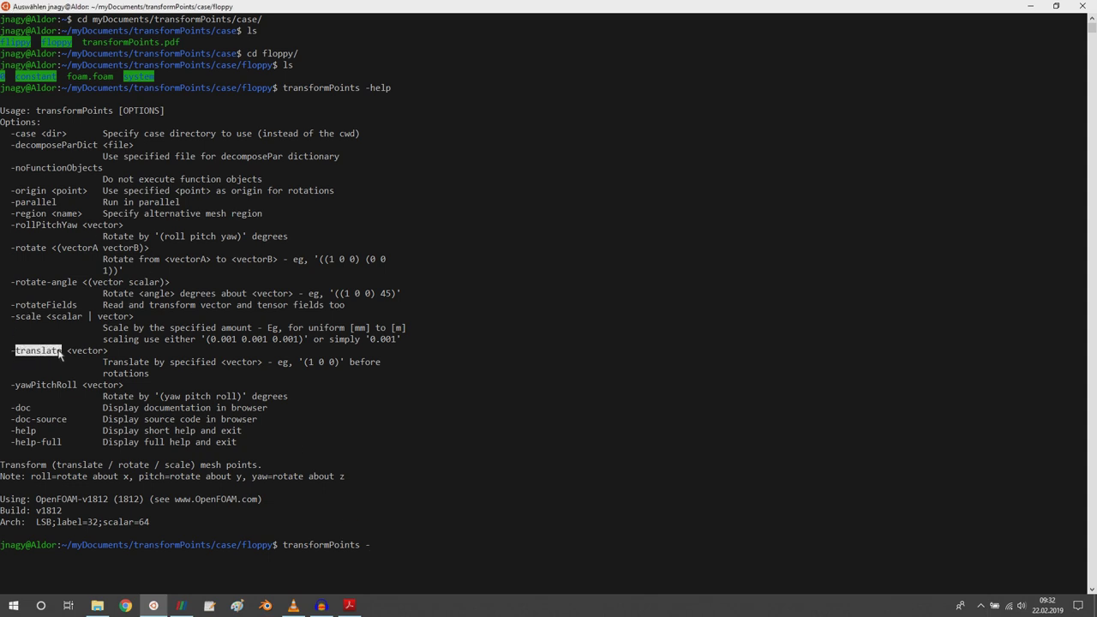
{"action": "right_click", "coordinate": [313, 413]}
{"action": "right_click", "coordinate": [316, 412]}
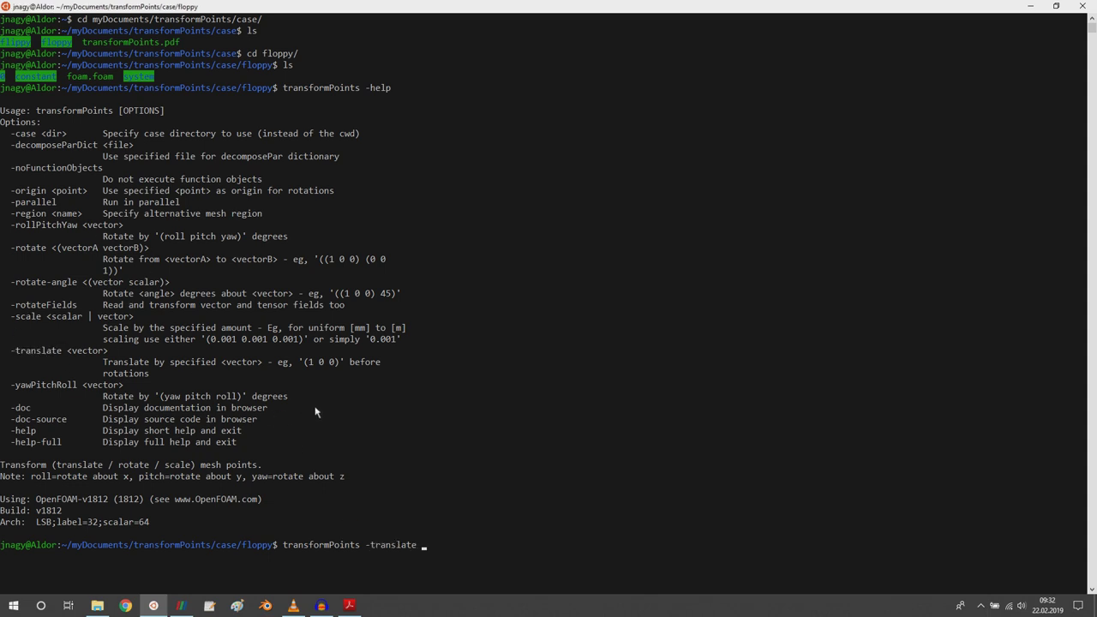
{"action": "type", "text": "'()'"}
{"action": "type", "text": "100 0 0"}
{"action": "key", "text": "Return"}
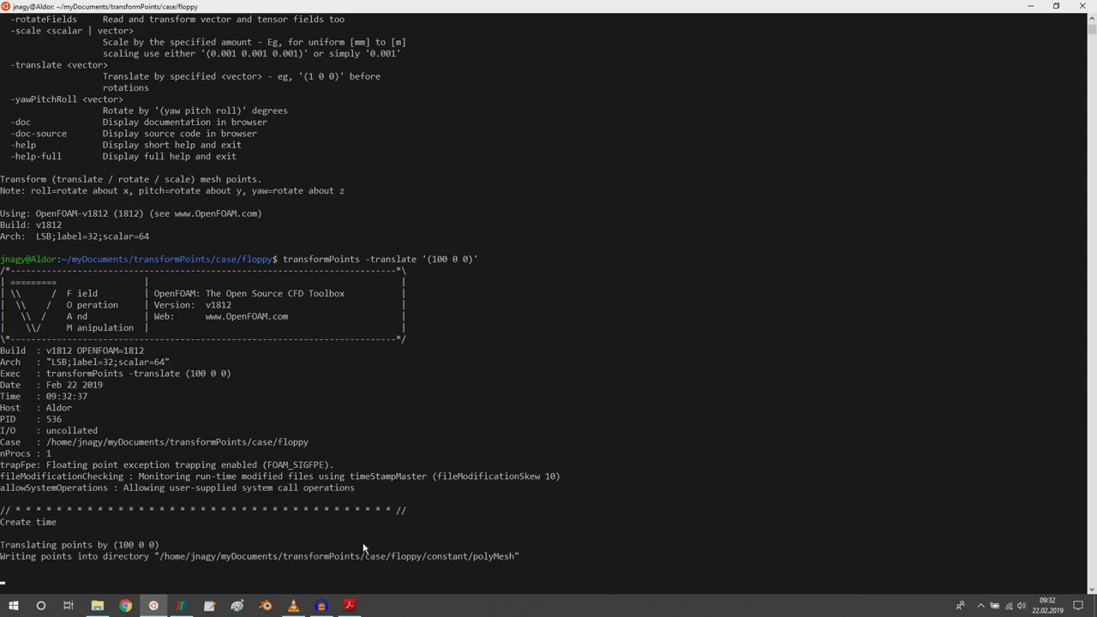
Step: Switch to ParaView, refresh the floppy mesh and view both dolphins along the Y axis
{"action": "left_click", "coordinate": [182, 606]}
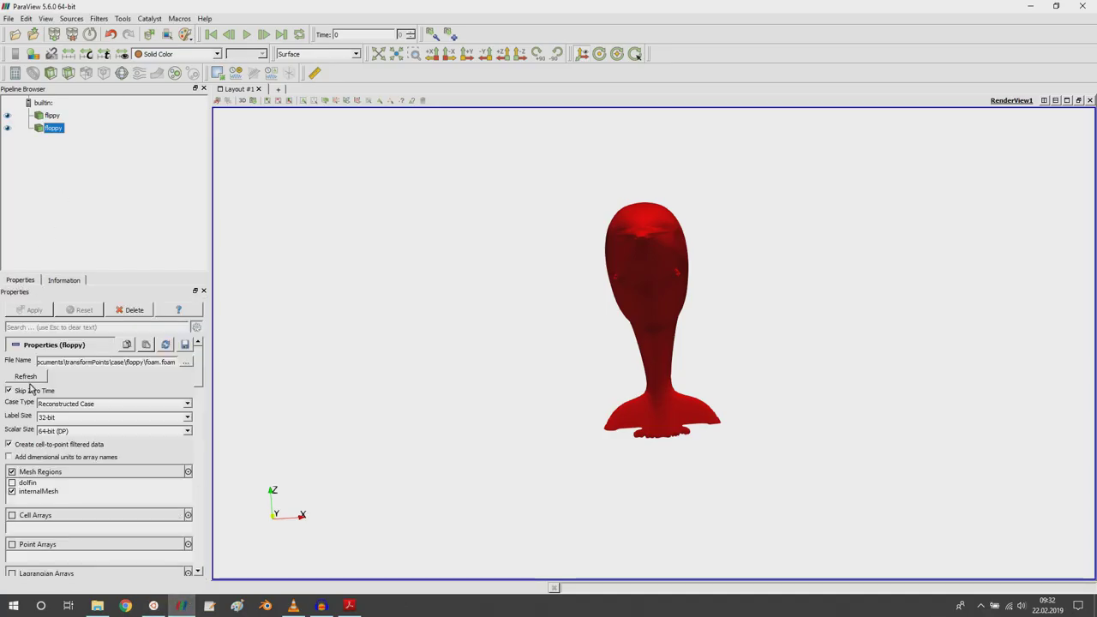
{"action": "left_click", "coordinate": [24, 376]}
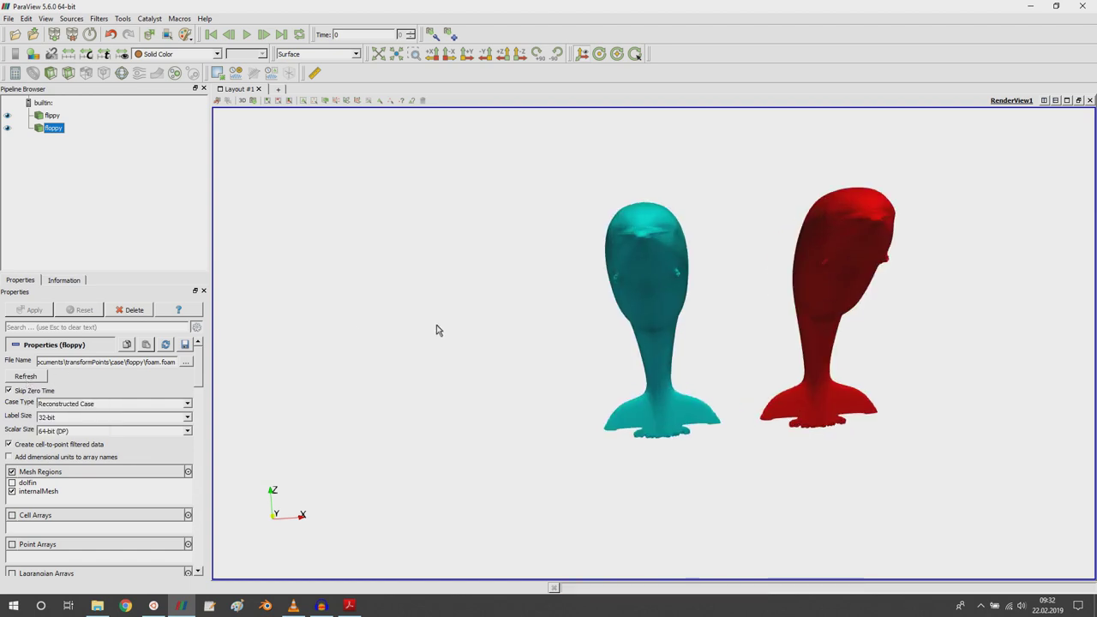
{"action": "left_click", "coordinate": [467, 56]}
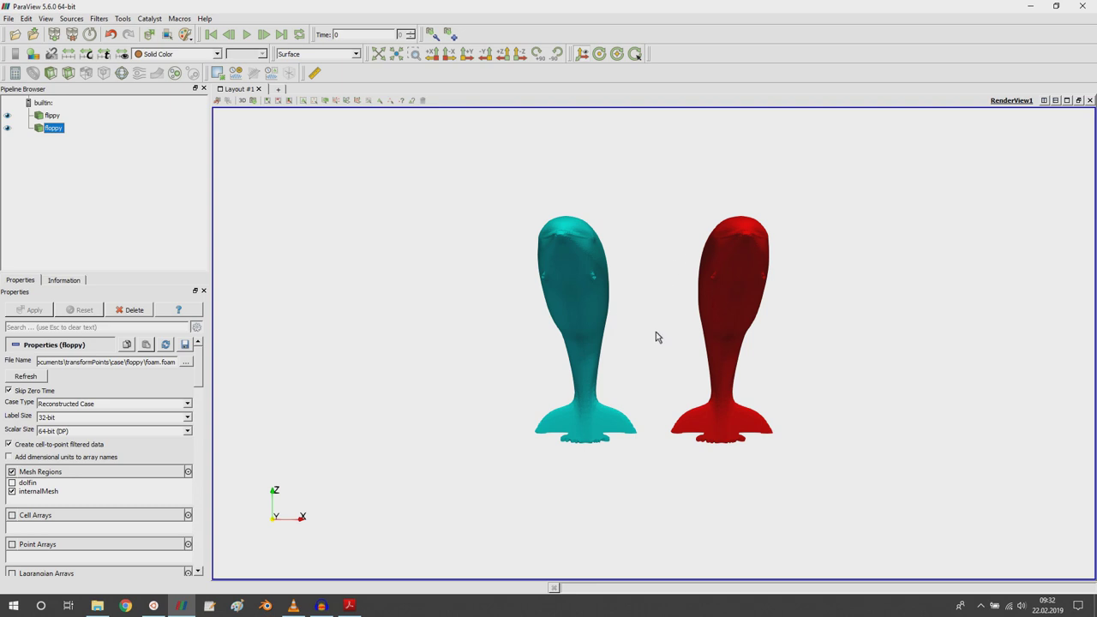
{"action": "scroll", "coordinate": [600, 201], "scroll_direction": "up", "scroll_amount": 2}
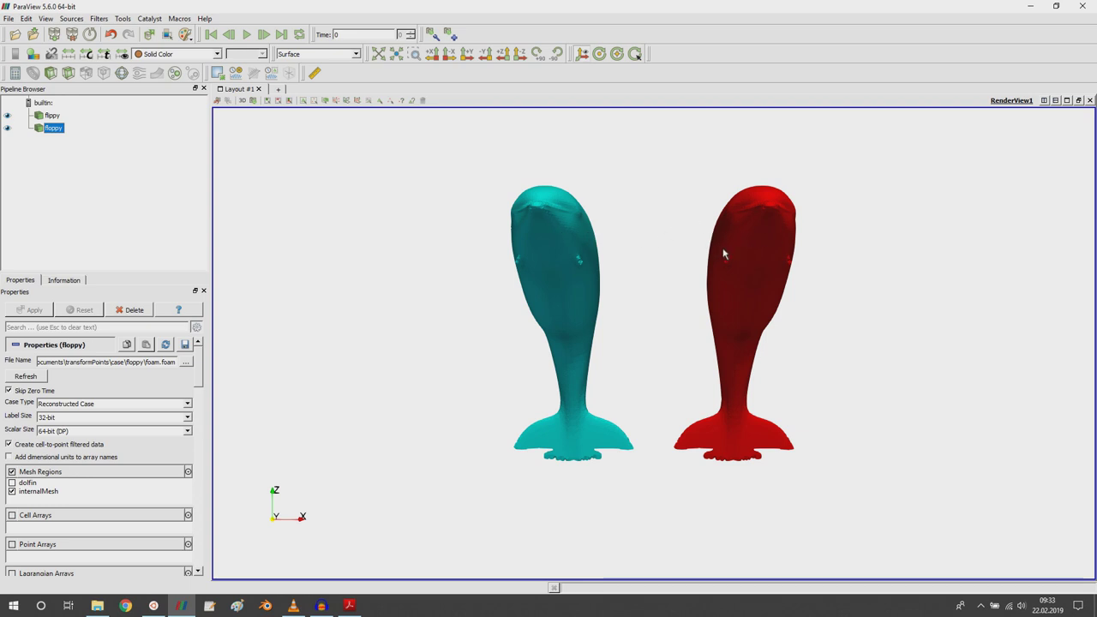
Step: Check the scale option on the slide, and run transformPoints -scale '(0.001 0.001 0.001)' on floppy in the terminal
{"action": "left_click", "coordinate": [350, 606]}
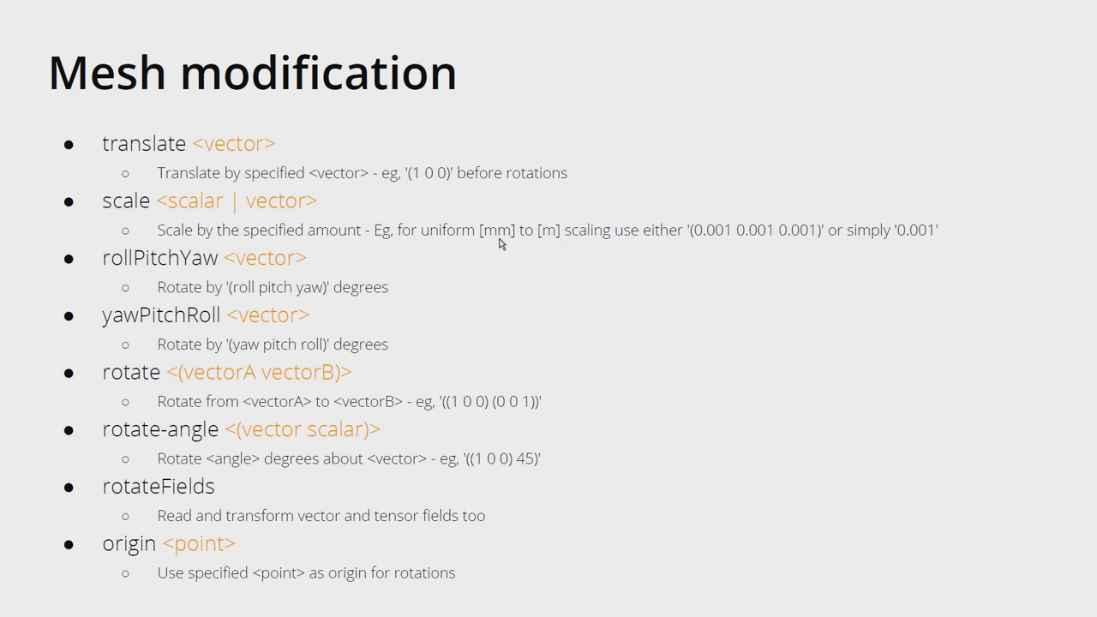
{"action": "key", "text": "alt+Tab"}
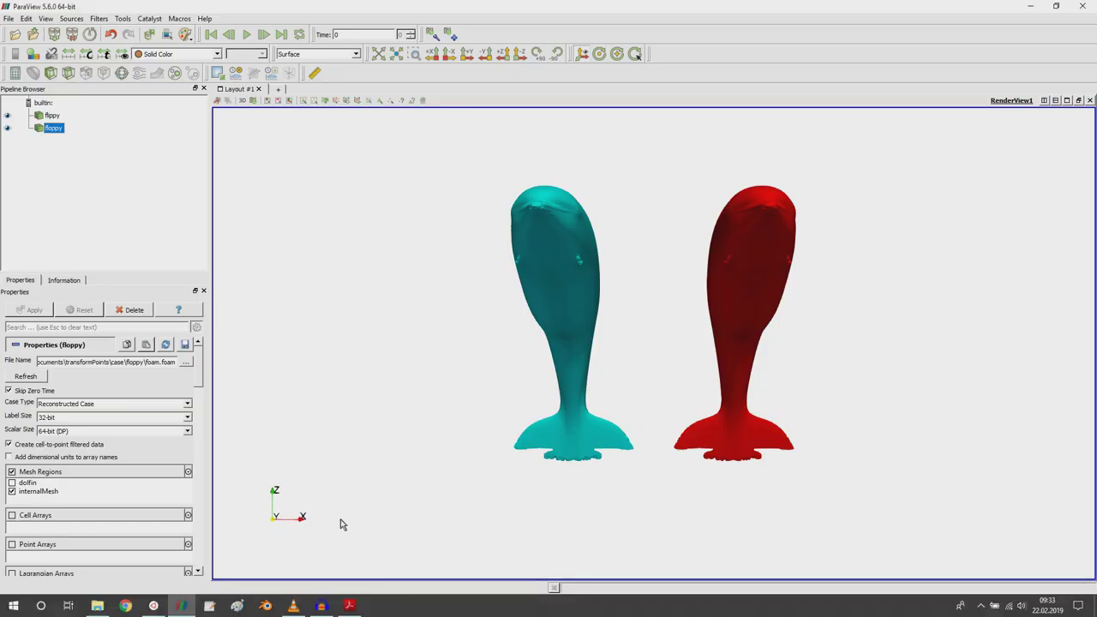
{"action": "left_click", "coordinate": [164, 600]}
{"action": "key", "text": "Up"}
{"action": "key", "text": "BackSpace"}
{"action": "key", "text": "BackSpace"}
{"action": "key", "text": "BackSpace"}
{"action": "key", "text": "BackSpace"}
{"action": "key", "text": "BackSpace"}
{"action": "key", "text": "BackSpace"}
{"action": "key", "text": "BackSpace"}
{"action": "key", "text": "BackSpace"}
{"action": "key", "text": "BackSpace"}
{"action": "key", "text": "BackSpace"}
{"action": "key", "text": "BackSpace"}
{"action": "key", "text": "BackSpace"}
{"action": "key", "text": "BackSpace"}
{"action": "key", "text": "BackSpace"}
{"action": "key", "text": "BackSpace"}
{"action": "key", "text": "BackSpace"}
{"action": "key", "text": "BackSpace"}
{"action": "key", "text": "BackSpace"}
{"action": "key", "text": "BackSpace"}
{"action": "key", "text": "BackSpace"}
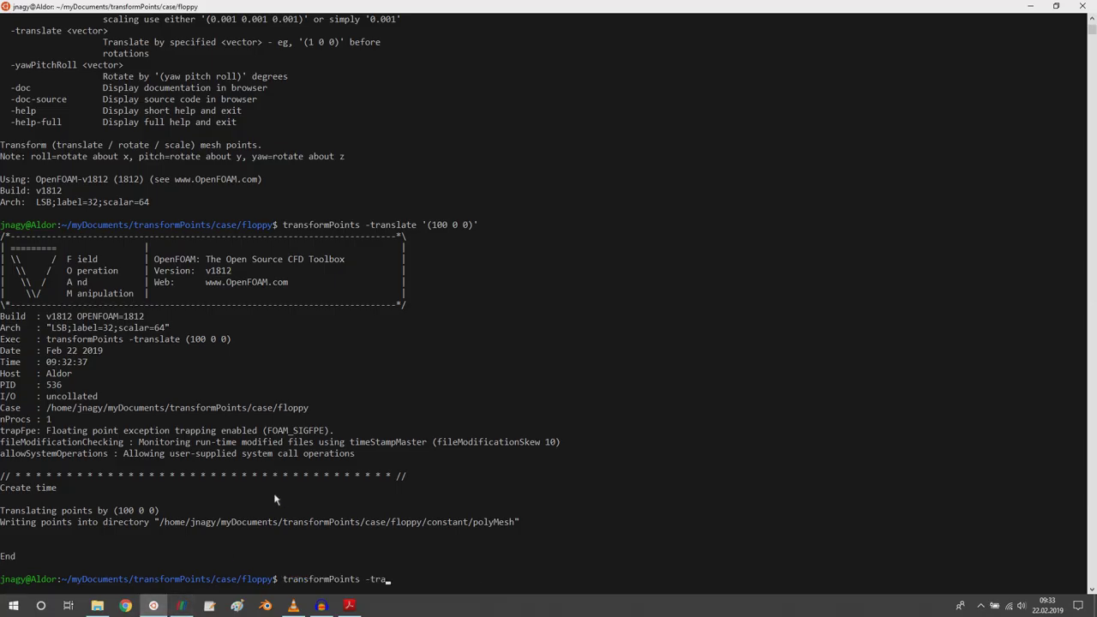
{"action": "type", "text": "scale '(0.001 0.001 0.001"}
{"action": "key", "text": "Return"}
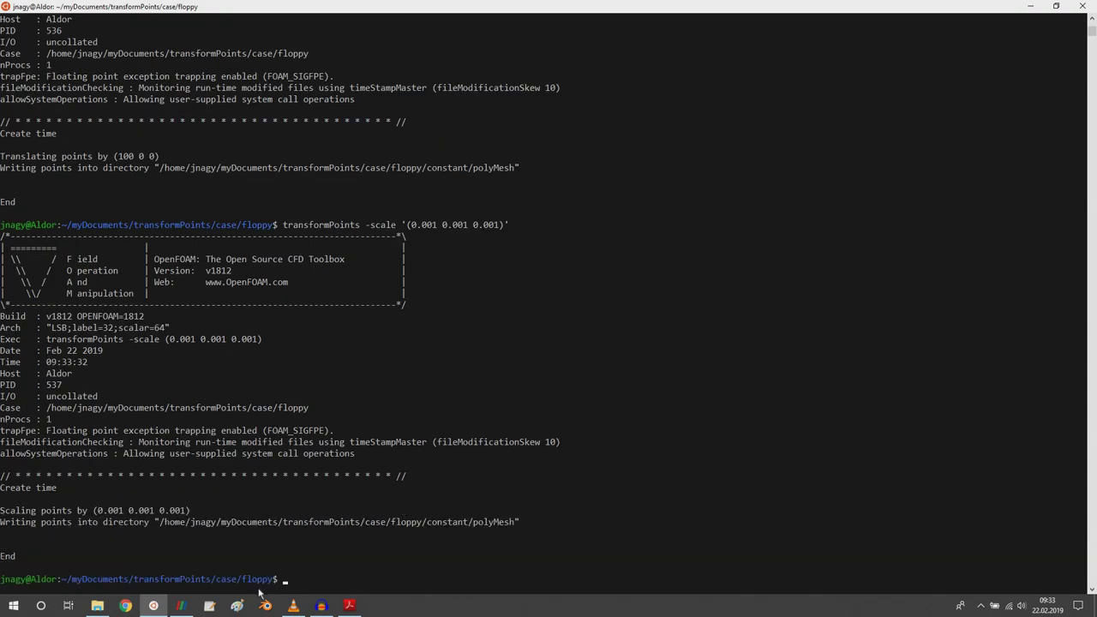
Step: Switch to ParaView, refresh the floppy mesh, and temporarily hide flippy to inspect the scaled dolphin before comparing both
{"action": "left_click", "coordinate": [181, 605]}
{"action": "left_click", "coordinate": [26, 377]}
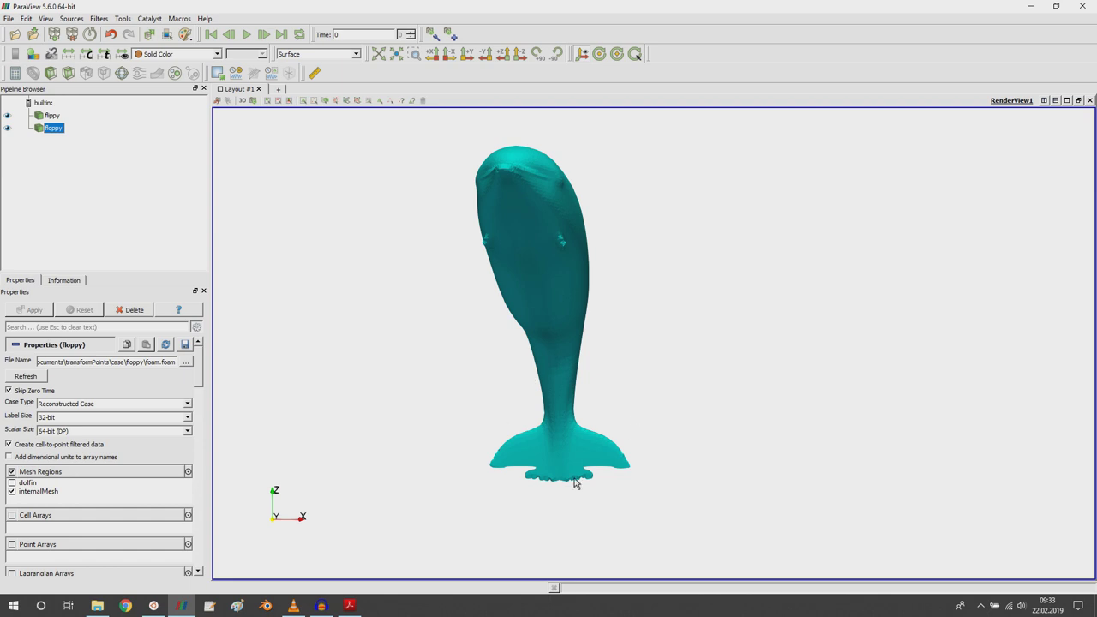
{"action": "left_click", "coordinate": [7, 116]}
{"action": "left_click", "coordinate": [378, 53]}
{"action": "left_click_drag", "start_coordinate": [607, 206], "coordinate": [526, 243]}
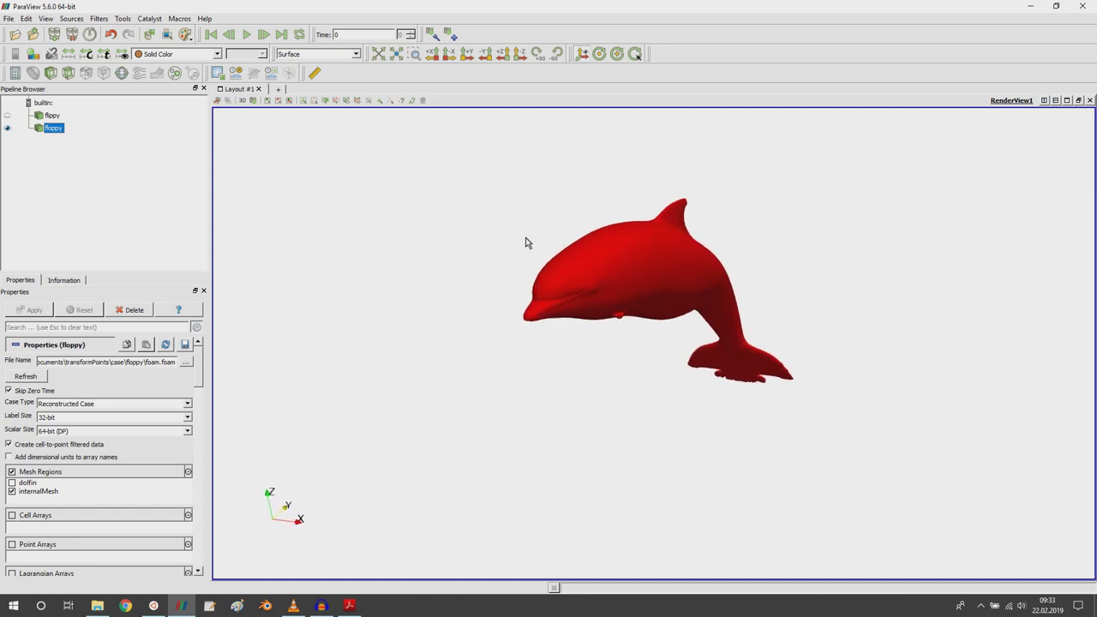
{"action": "left_click", "coordinate": [7, 115]}
{"action": "scroll", "coordinate": [455, 210], "scroll_direction": "down", "scroll_amount": 5}
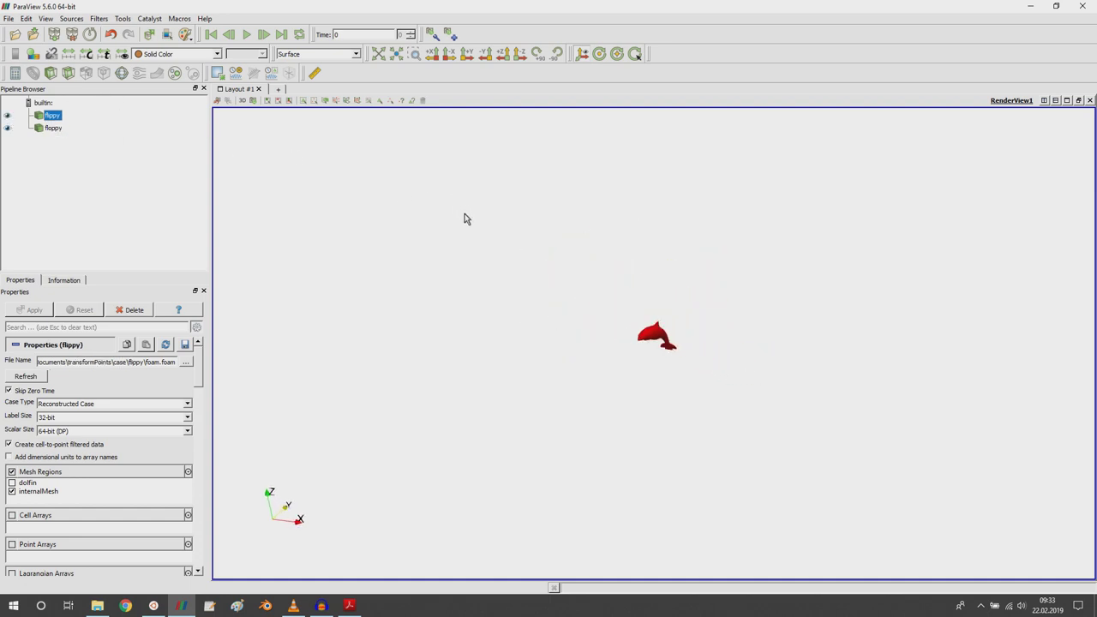
Step: Compare the size of the scaled floppy dolphin with the original flippy dolphin in the 3D view
{"action": "scroll", "coordinate": [647, 339], "scroll_direction": "down", "scroll_amount": 10}
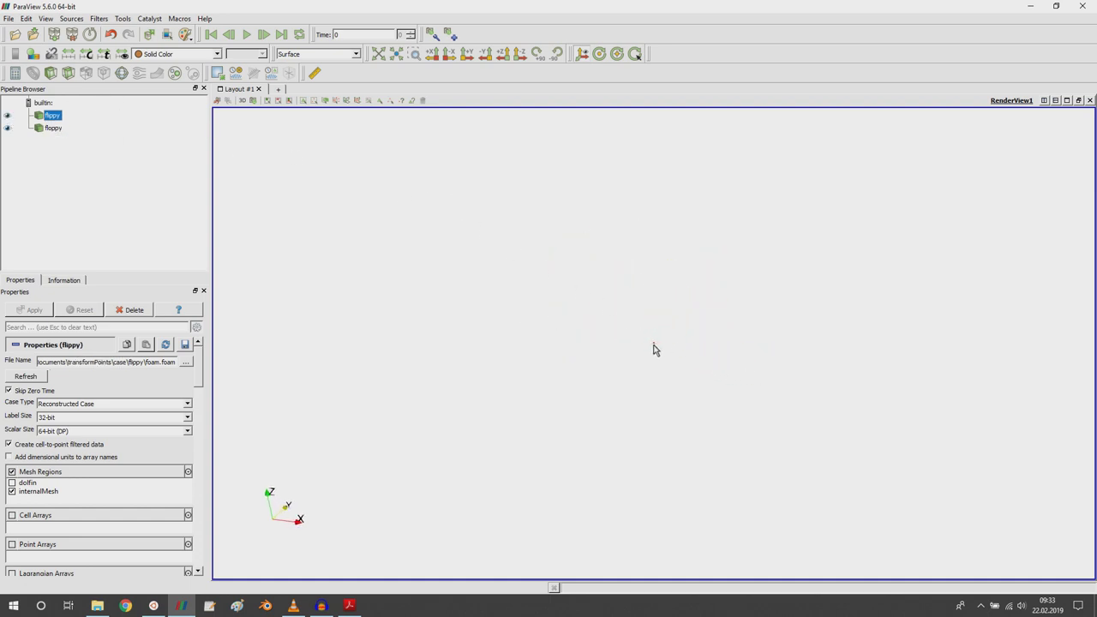
{"action": "scroll", "coordinate": [657, 350], "scroll_direction": "down", "scroll_amount": 5}
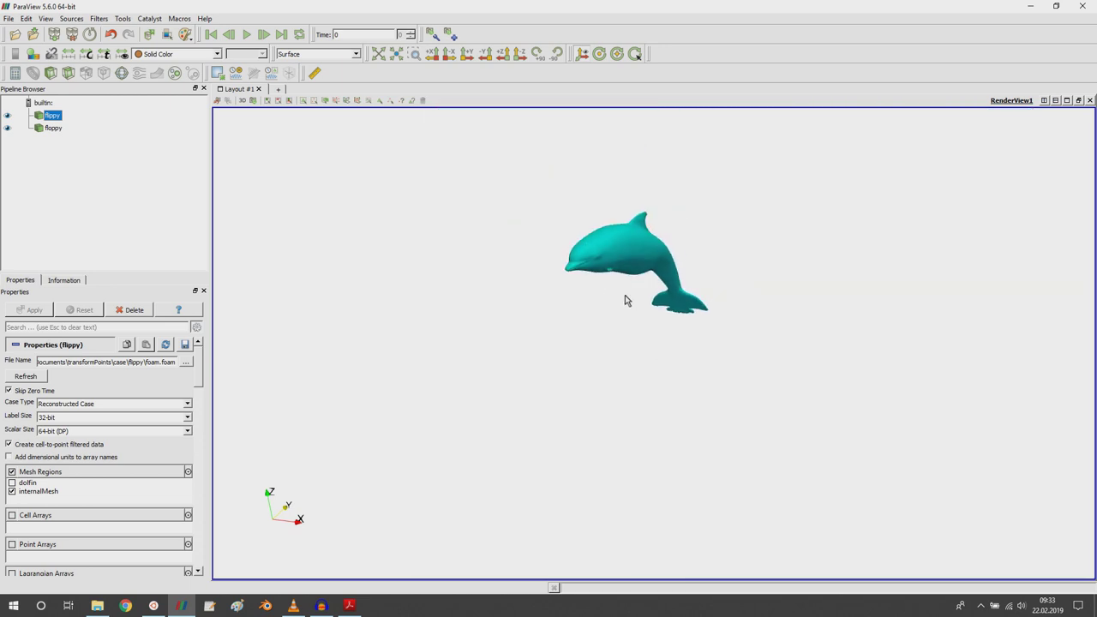
{"action": "scroll", "coordinate": [630, 285], "scroll_direction": "up", "scroll_amount": 2}
{"action": "scroll", "coordinate": [628, 285], "scroll_direction": "up", "scroll_amount": 5}
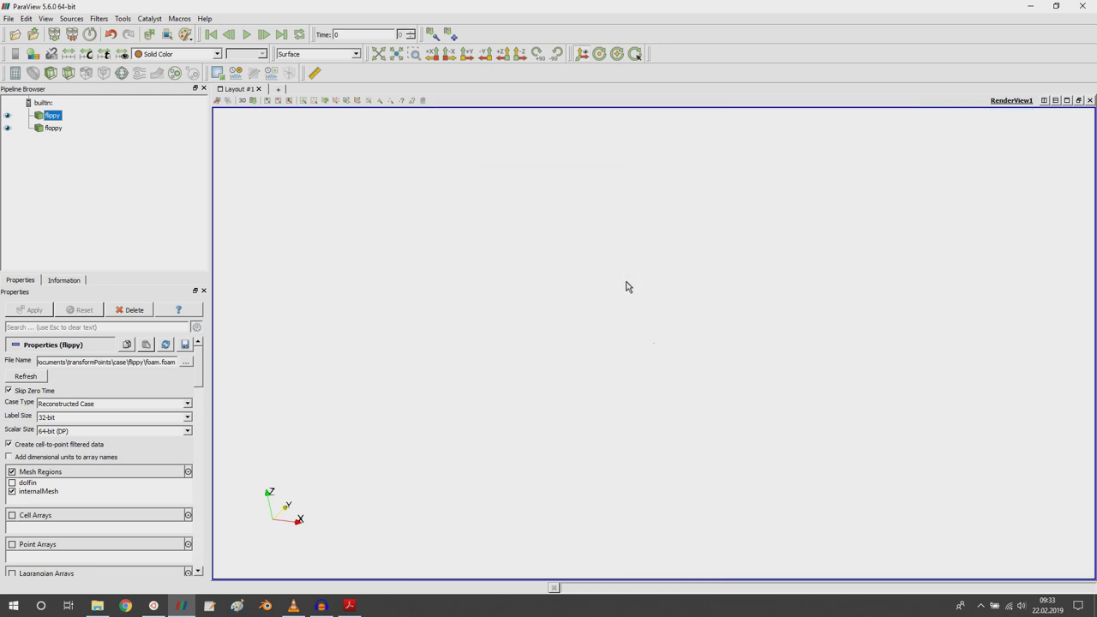
{"action": "scroll", "coordinate": [626, 286], "scroll_direction": "down", "scroll_amount": 2}
{"action": "scroll", "coordinate": [626, 286], "scroll_direction": "up", "scroll_amount": 2}
{"action": "scroll", "coordinate": [626, 286], "scroll_direction": "down", "scroll_amount": 5}
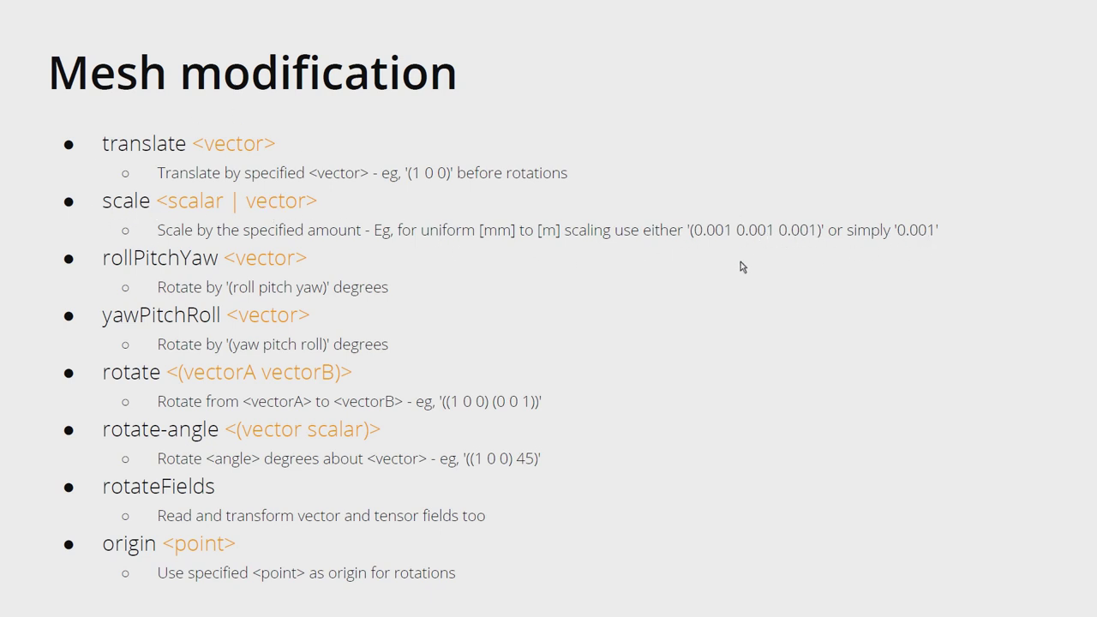
Step: Switch to the Ubuntu terminal and scale the floppy mesh back up by running transformPoints -scale 1000
{"action": "key", "text": "alt+Tab"}
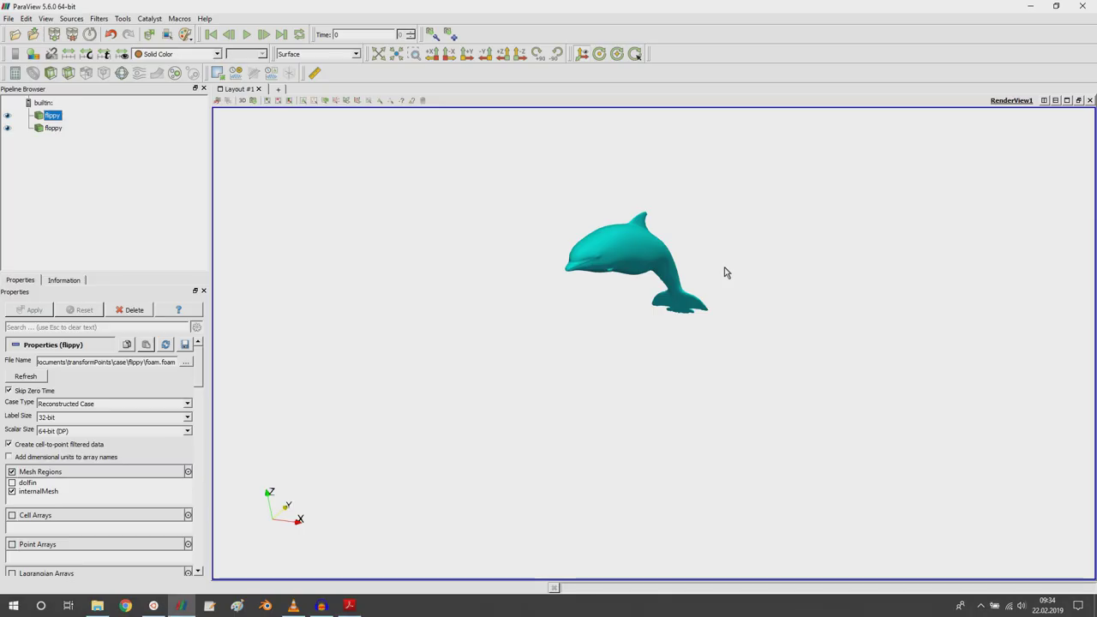
{"action": "key", "text": "alt+Tab"}
{"action": "key", "text": "Tab"}
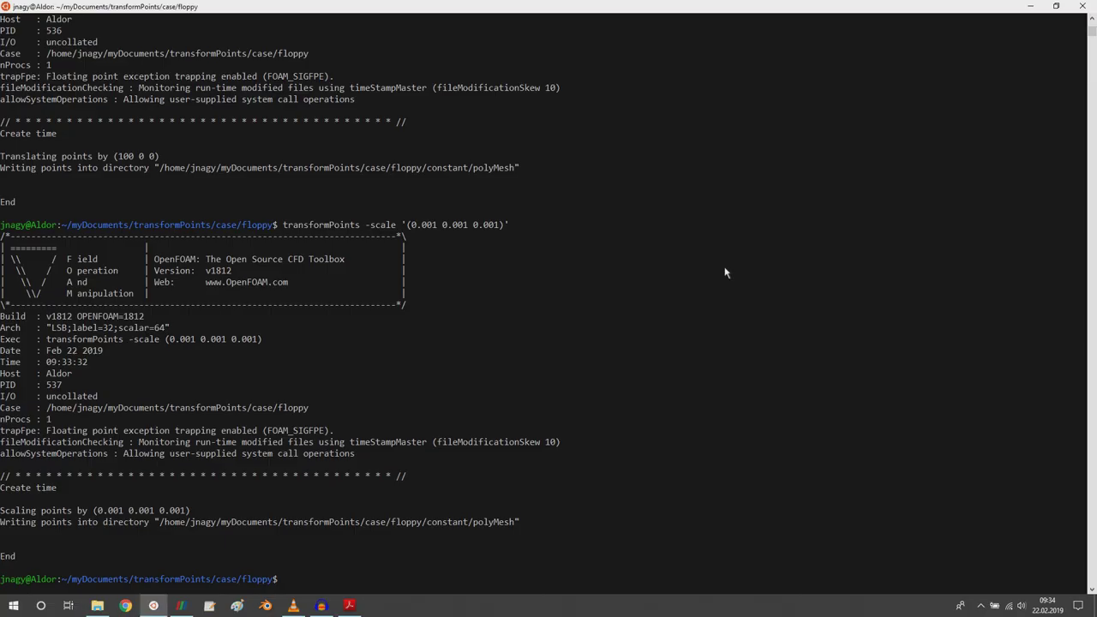
{"action": "key", "text": "Up"}
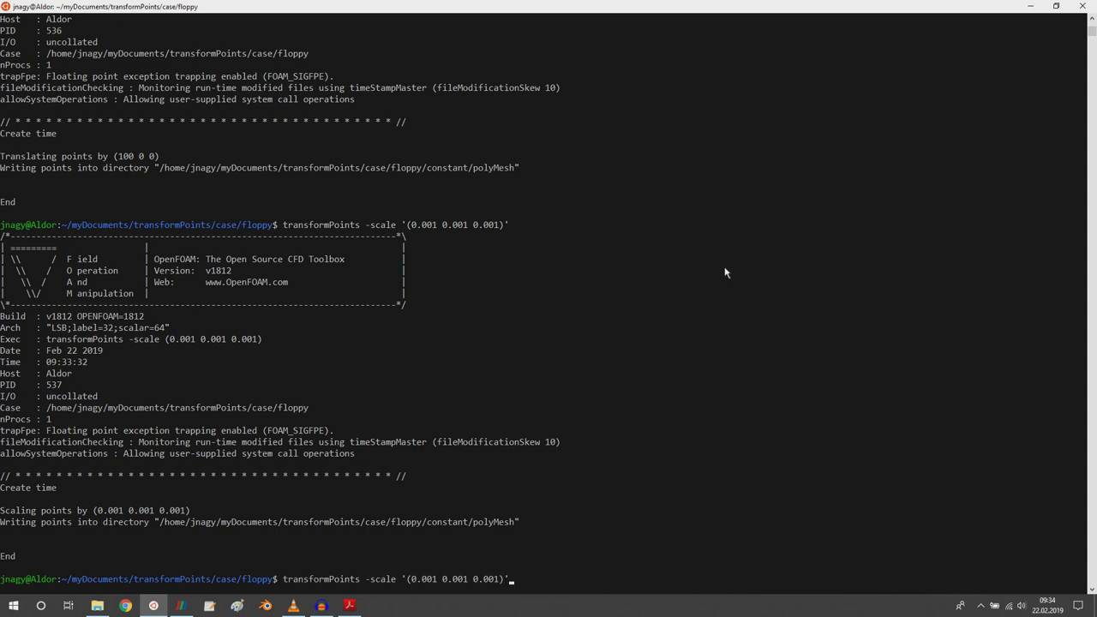
{"action": "key", "text": "BackSpace"}
{"action": "key", "text": "BackSpace"}
{"action": "key", "text": "BackSpace"}
{"action": "key", "text": "BackSpace"}
{"action": "key", "text": "BackSpace"}
{"action": "key", "text": "BackSpace"}
{"action": "key", "text": "BackSpace"}
{"action": "key", "text": "BackSpace"}
{"action": "key", "text": "BackSpace"}
{"action": "key", "text": "BackSpace"}
{"action": "key", "text": "BackSpace"}
{"action": "key", "text": "BackSpace"}
{"action": "key", "text": "BackSpace"}
{"action": "key", "text": "BackSpace"}
{"action": "key", "text": "BackSpace"}
{"action": "key", "text": "BackSpace"}
{"action": "key", "text": "BackSpace"}
{"action": "key", "text": "BackSpace"}
{"action": "key", "text": "BackSpace"}
{"action": "key", "text": "BackSpace"}
{"action": "type", "text": "1000"}
{"action": "key", "text": "Return"}
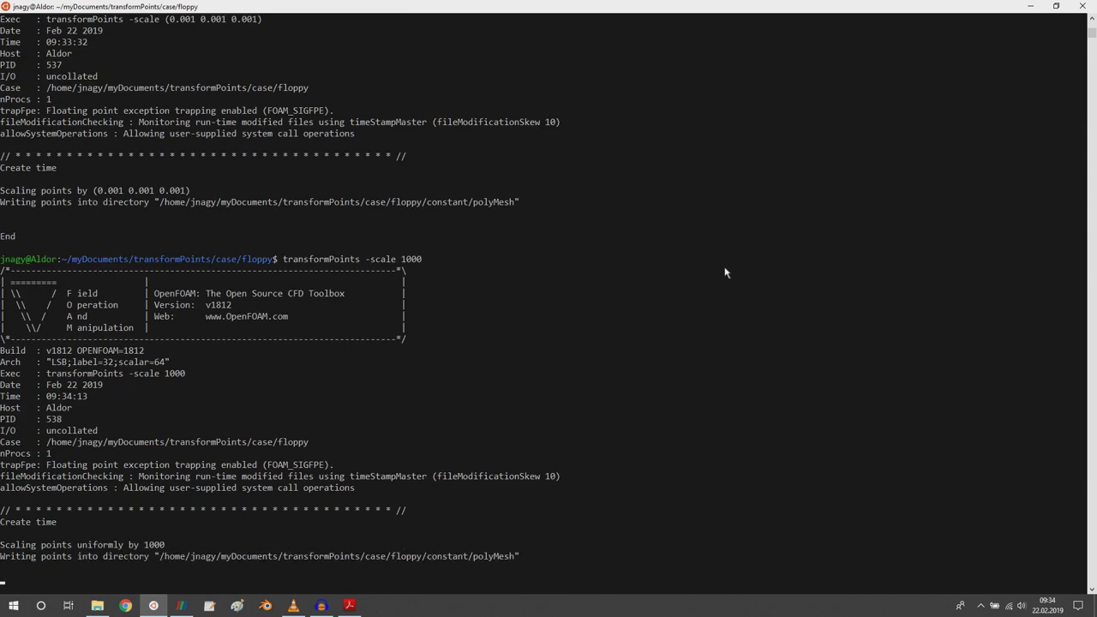
Step: Switch to ParaView, refresh the floppy mesh and orbit to a front view showing both dolphins side by side
{"action": "key", "text": "alt+Tab"}
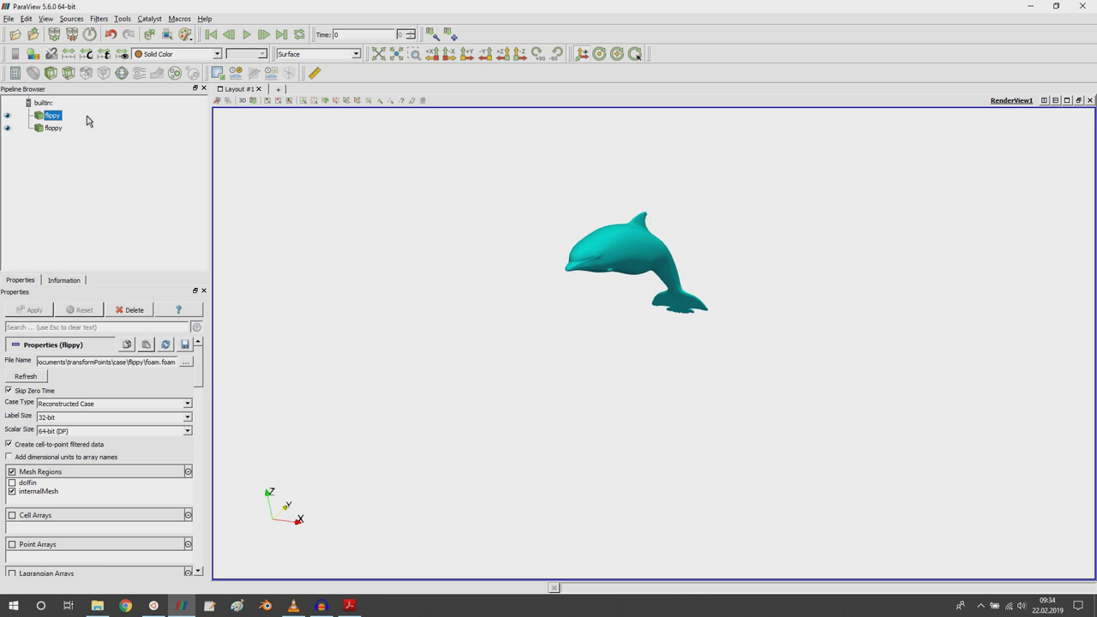
{"action": "left_click", "coordinate": [53, 129]}
{"action": "left_click", "coordinate": [26, 375]}
{"action": "left_click_drag", "start_coordinate": [425, 332], "coordinate": [812, 261]}
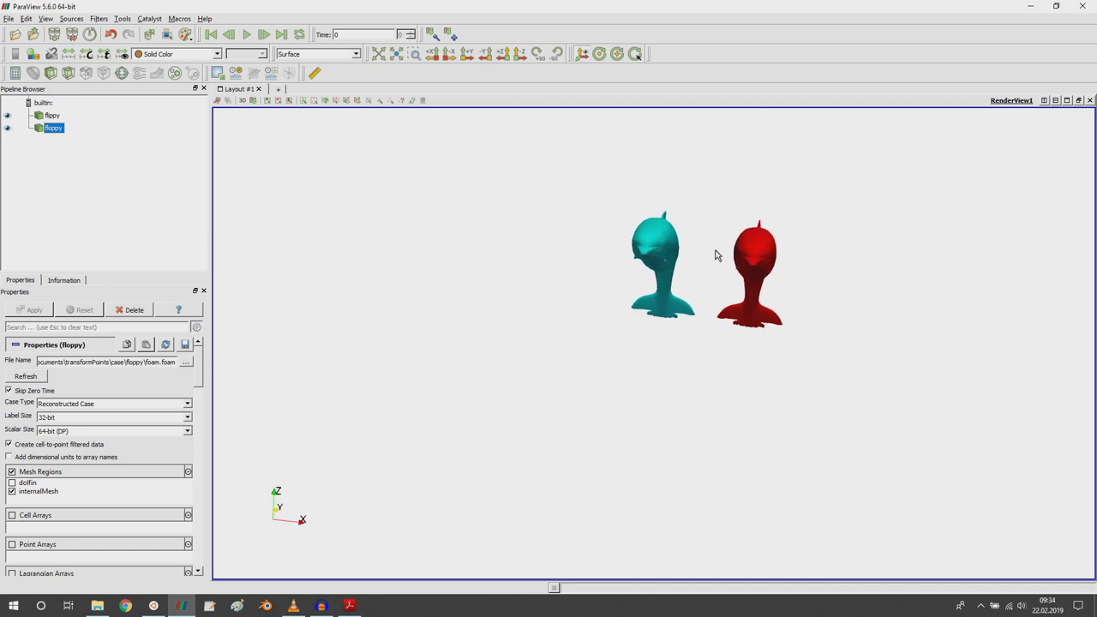
Step: Run transformPoints -scale 0.5 on floppy in the terminal, and return to ParaView to refresh the mesh and compare both dolphins
{"action": "left_click", "coordinate": [153, 605]}
{"action": "key", "text": "Up"}
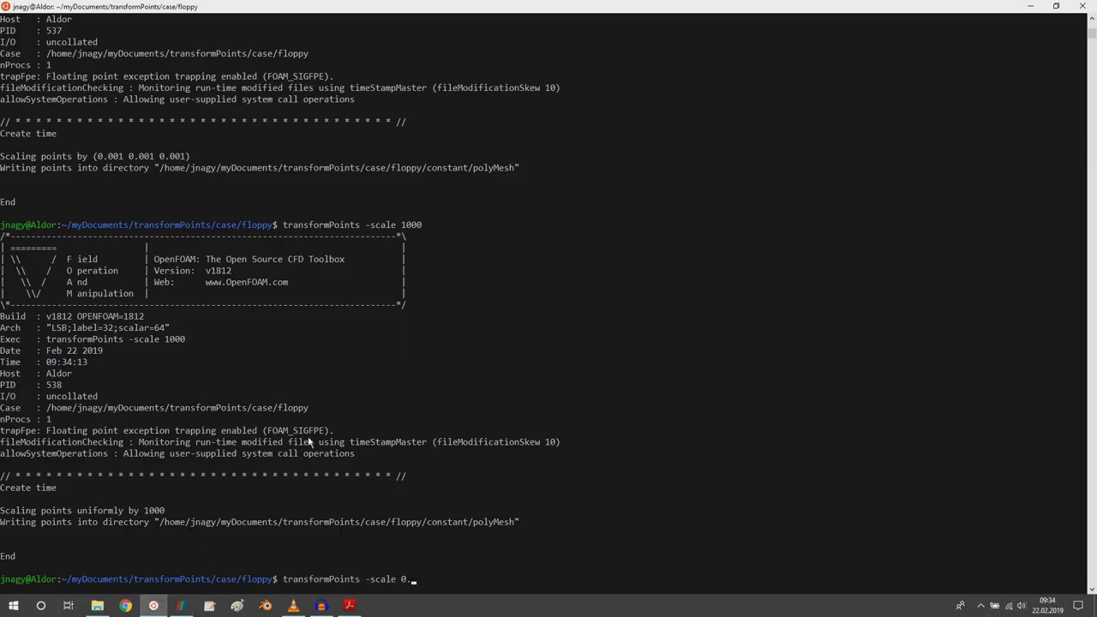
{"action": "type", "text": "0.5"}
{"action": "key", "text": "Return"}
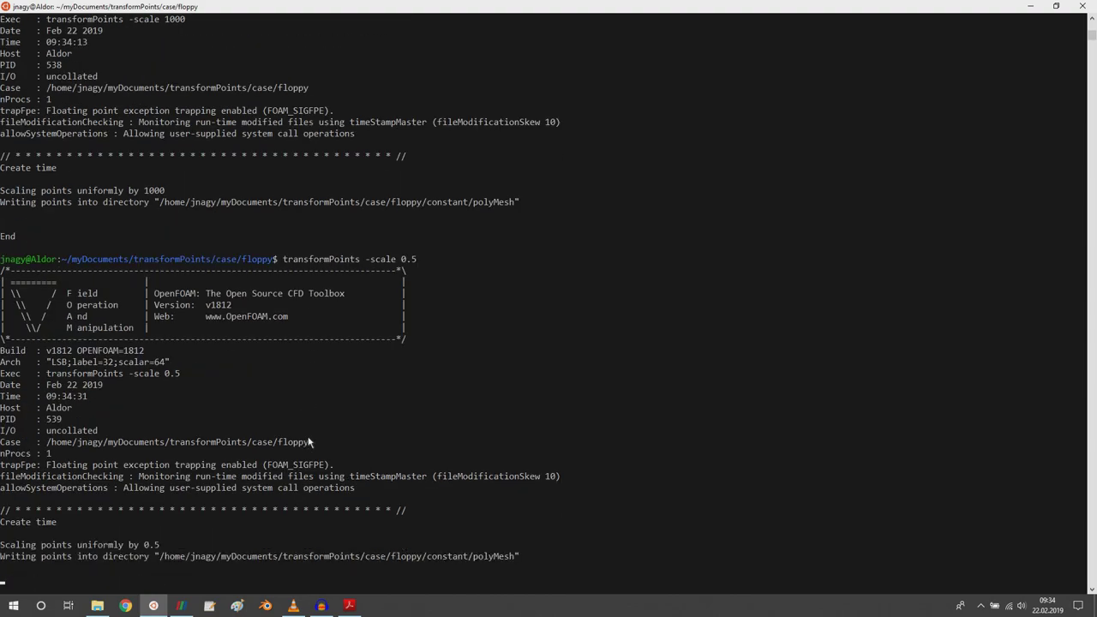
{"action": "left_click", "coordinate": [183, 606]}
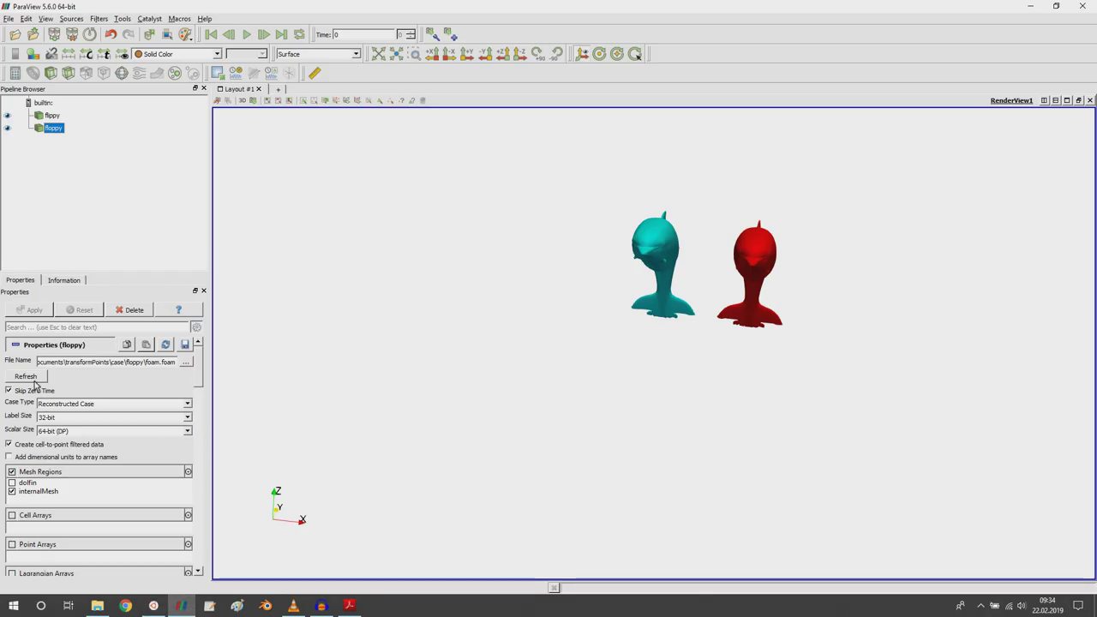
{"action": "left_click_drag", "start_coordinate": [725, 374], "coordinate": [399, 369]}
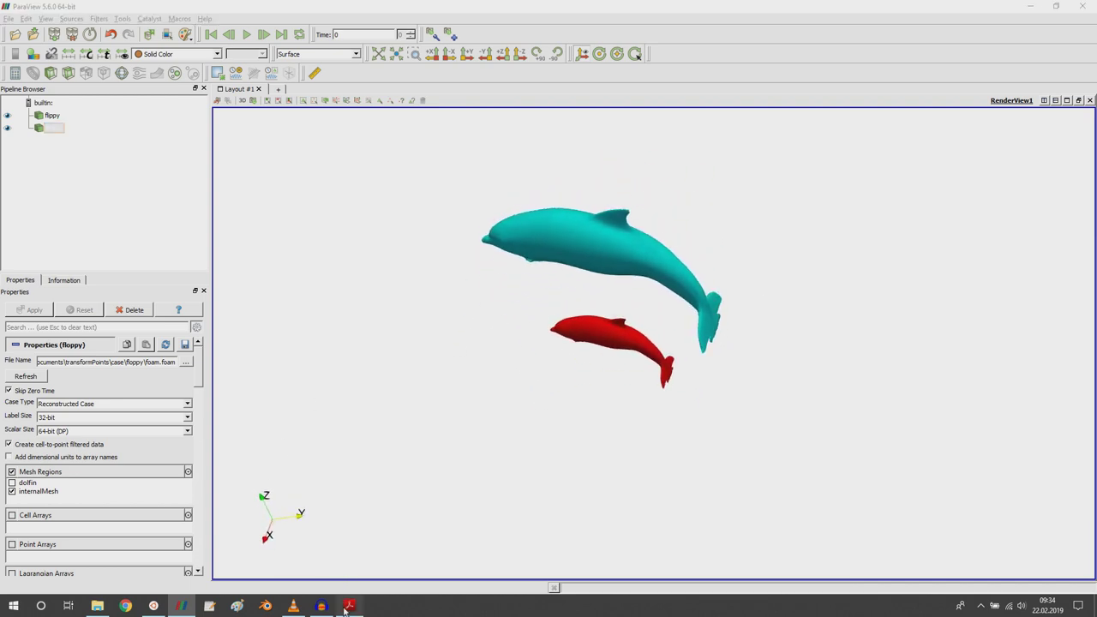
Step: Check the rollPitchYaw option on the slide, and run transformPoints -rollPitchYaw '(90 0 0)' on floppy in the terminal
{"action": "left_click", "coordinate": [348, 606]}
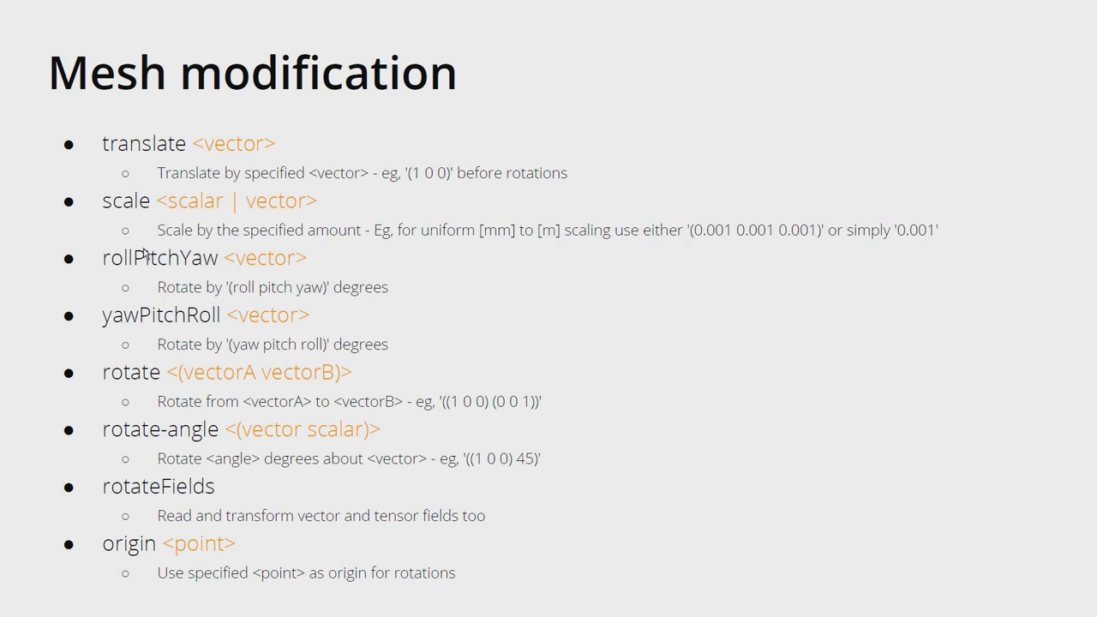
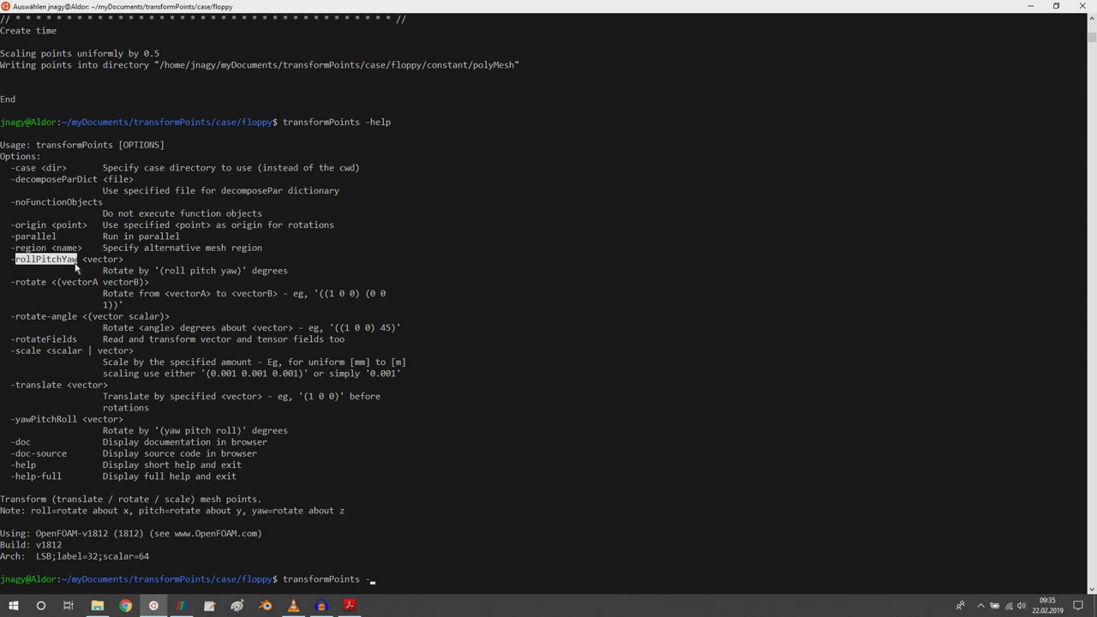
{"action": "right_click", "coordinate": [75, 268]}
{"action": "right_click", "coordinate": [224, 296]}
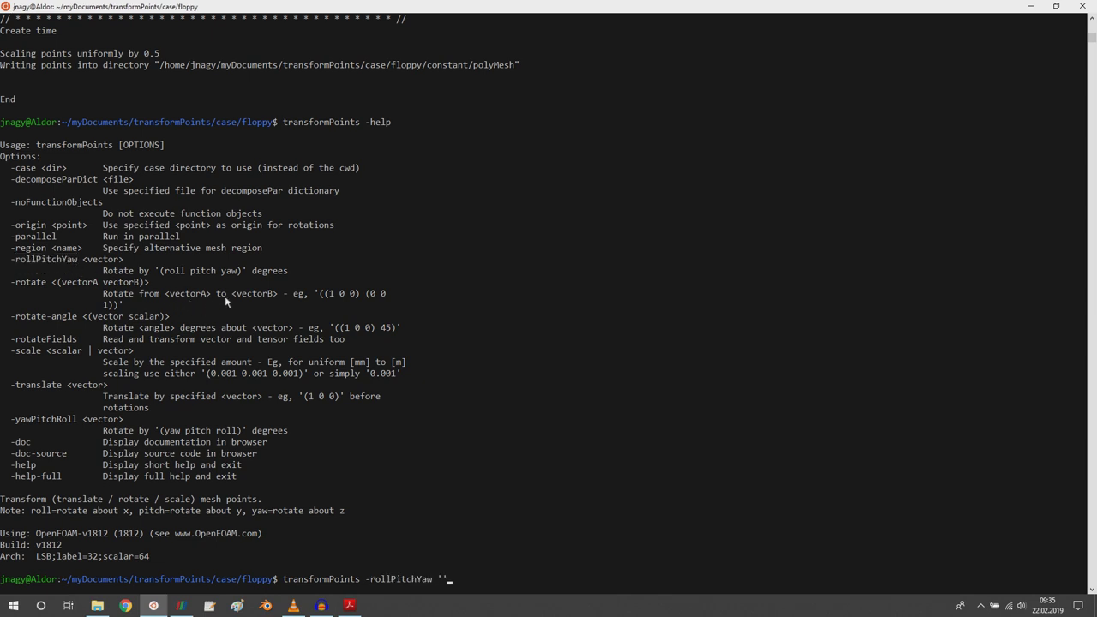
{"action": "type", "text": "'()"}
{"action": "key", "text": "Left"}
{"action": "type", "text": "90 0 0"}
{"action": "key", "text": "Return"}
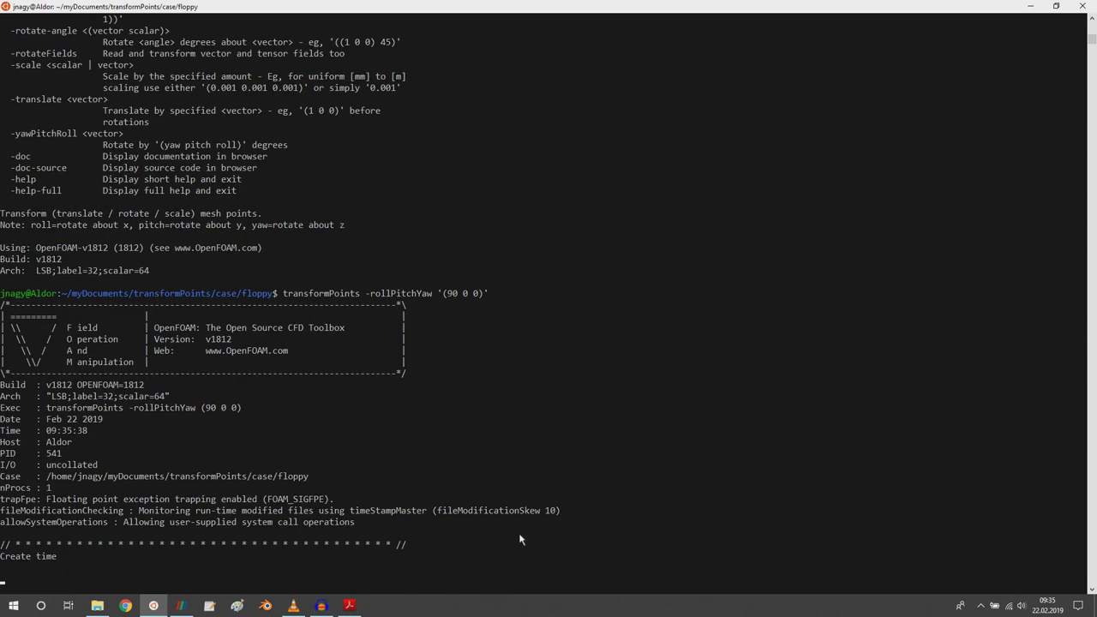
Step: Switch to ParaView, refresh the floppy mesh and view both dolphins along the X axis
{"action": "left_click", "coordinate": [181, 606]}
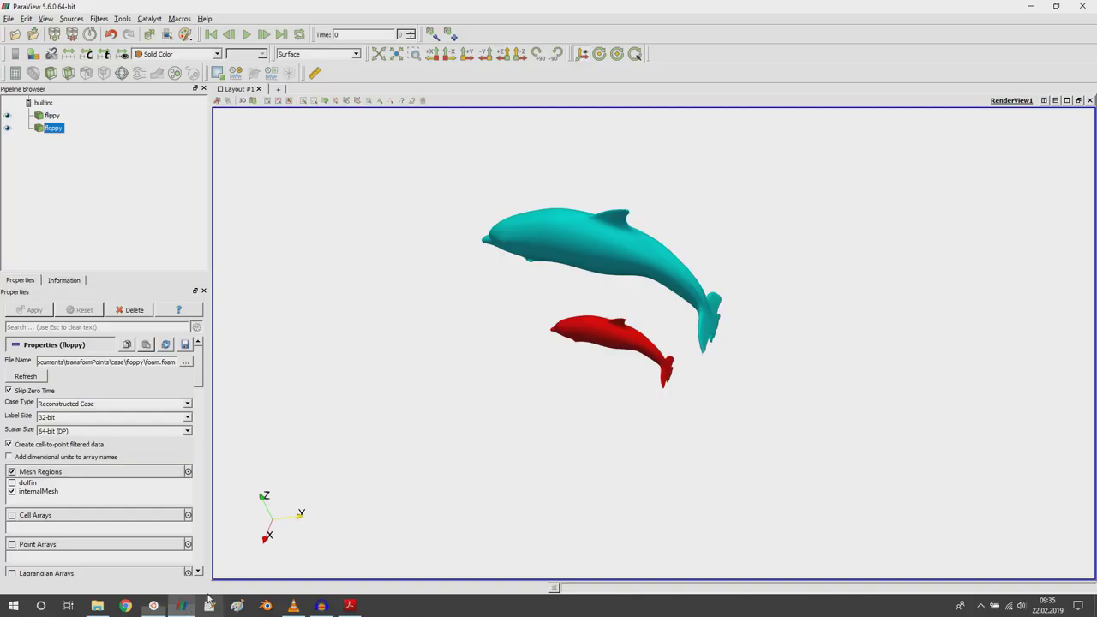
{"action": "left_click_drag", "start_coordinate": [490, 306], "coordinate": [213, 238]}
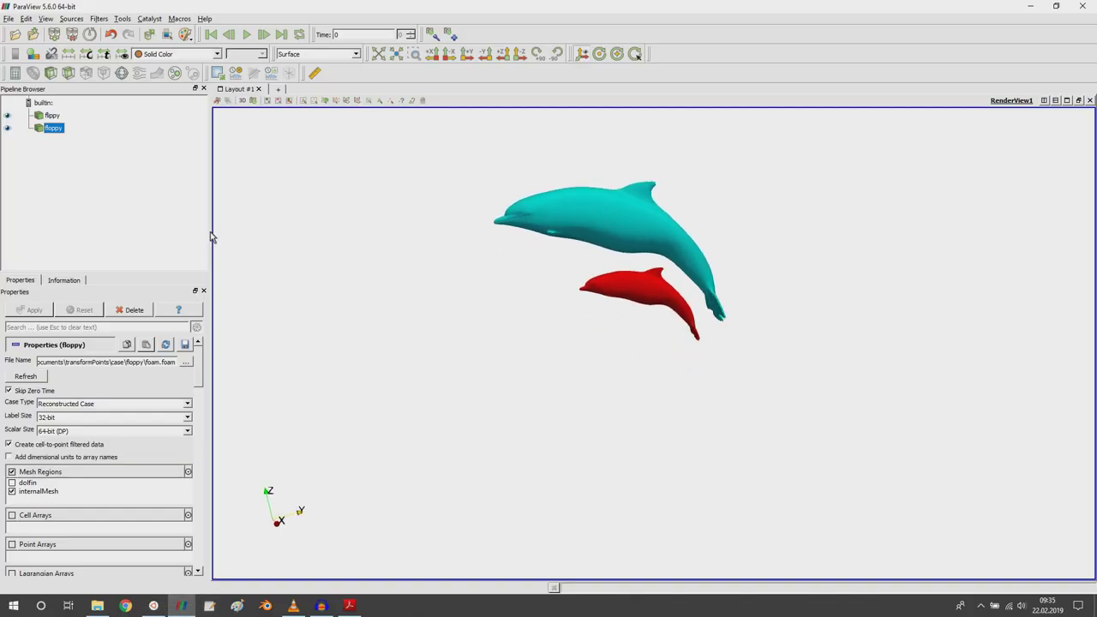
{"action": "left_click", "coordinate": [26, 377]}
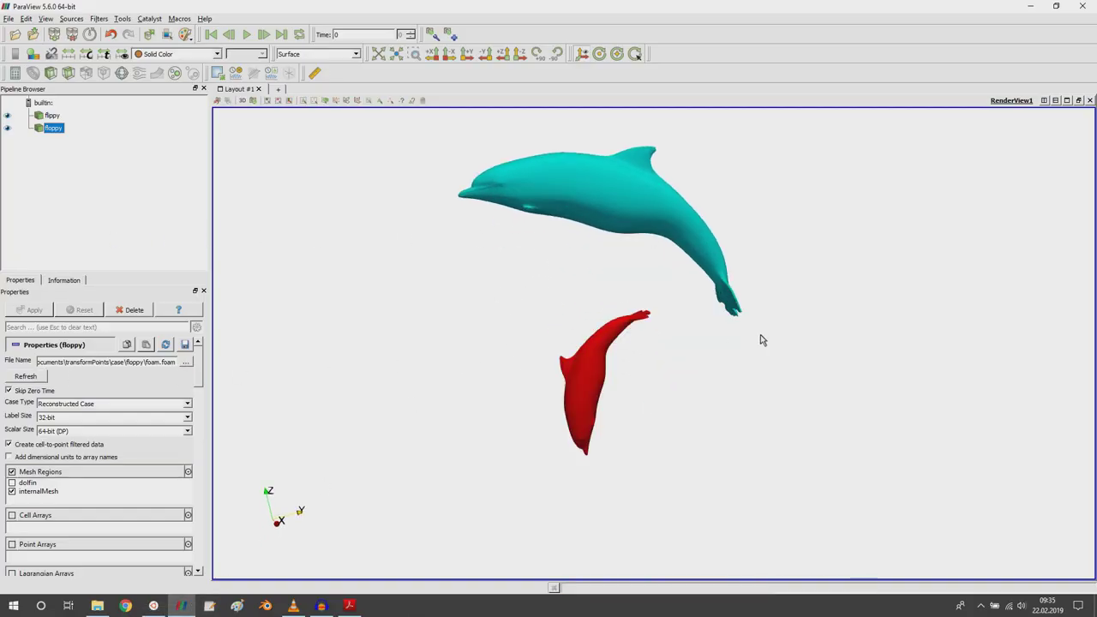
{"action": "left_click", "coordinate": [448, 54]}
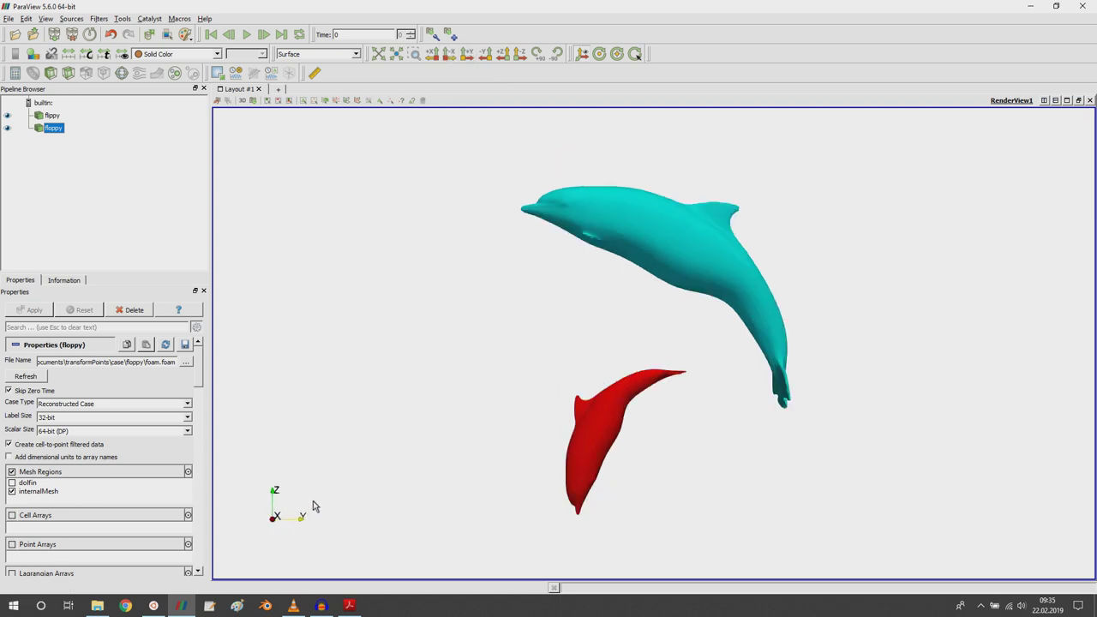
Step: Switch to the terminal and reverse the roll rotation of floppy by running transformPoints -rollPitchYaw '(-90 0 0)'
{"action": "key", "text": "alt+Tab"}
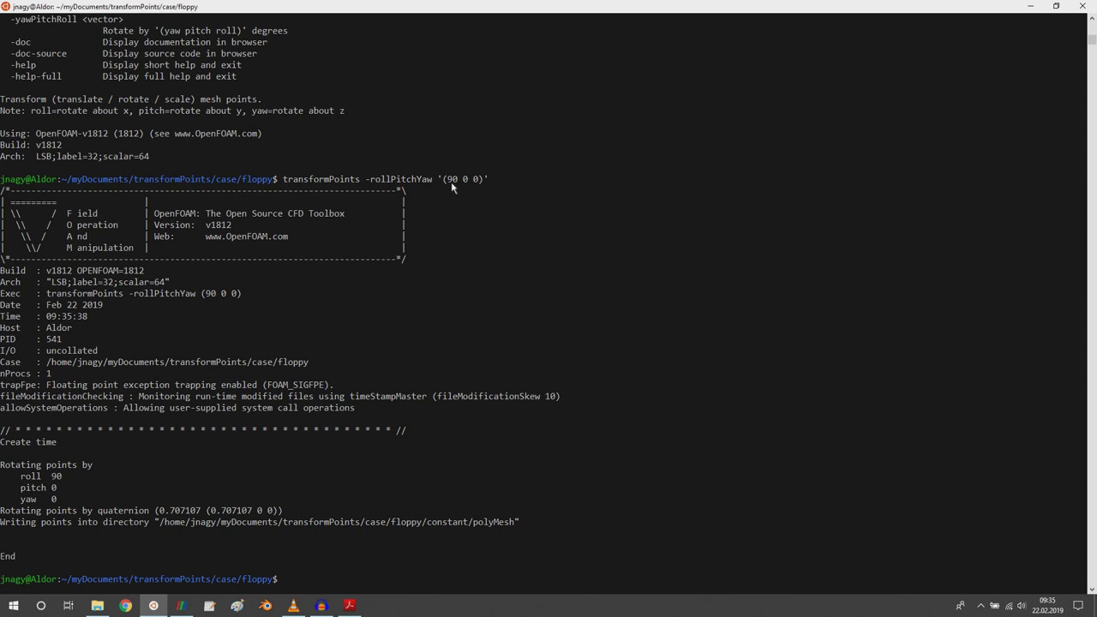
{"action": "key", "text": "Up"}
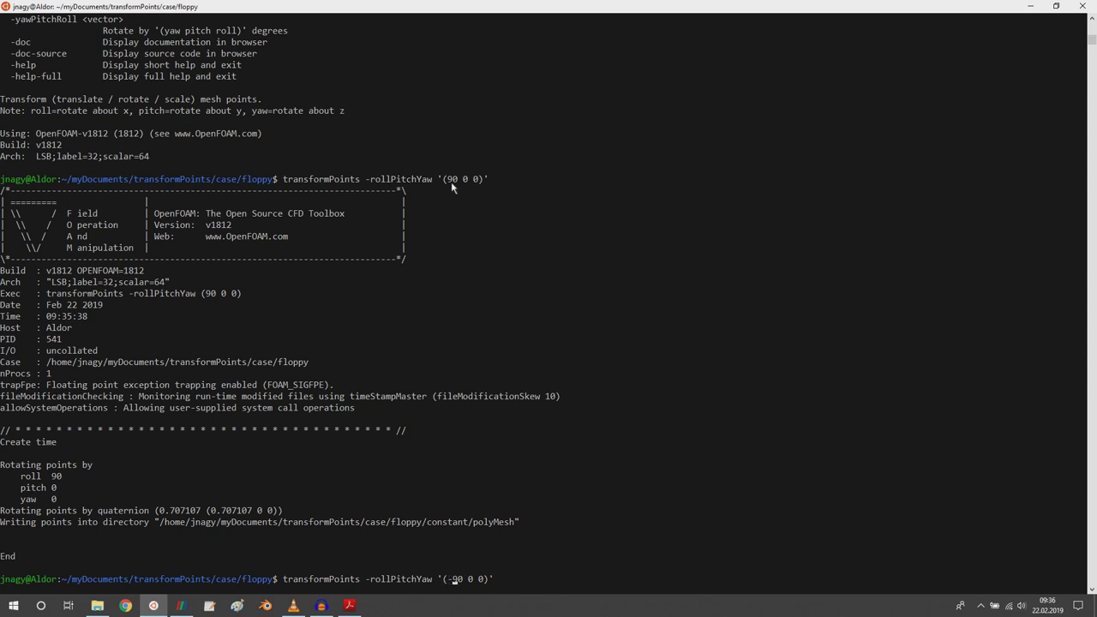
{"action": "key", "text": "Return"}
Step: Switch to ParaView, refresh the floppy mesh and view both dolphins along the Y axis
{"action": "key", "text": "alt+Tab"}
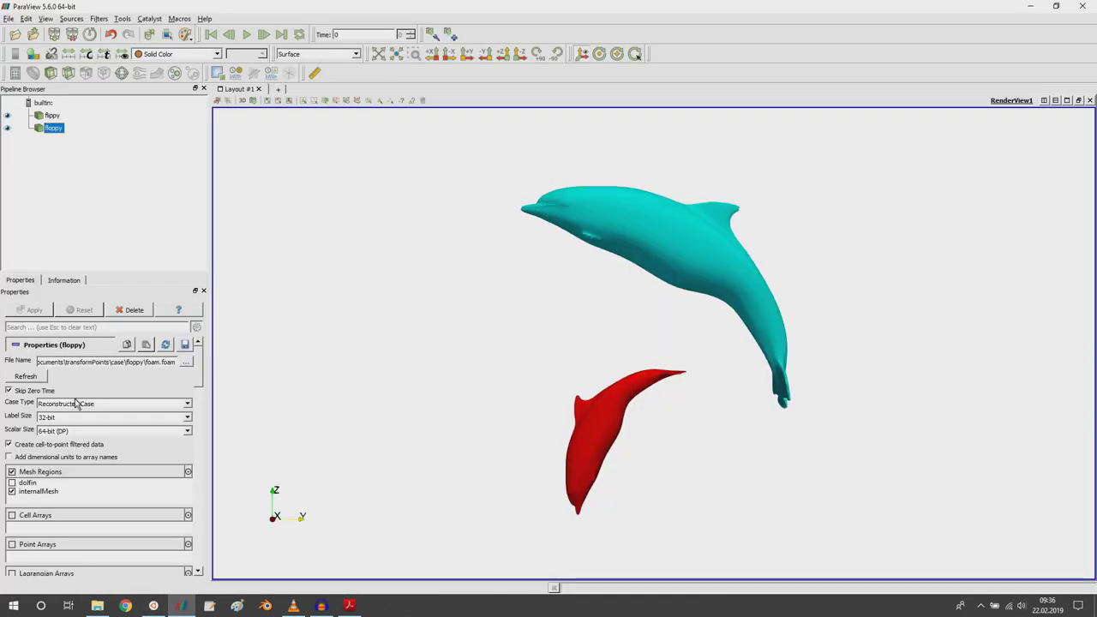
{"action": "key", "text": "F5"}
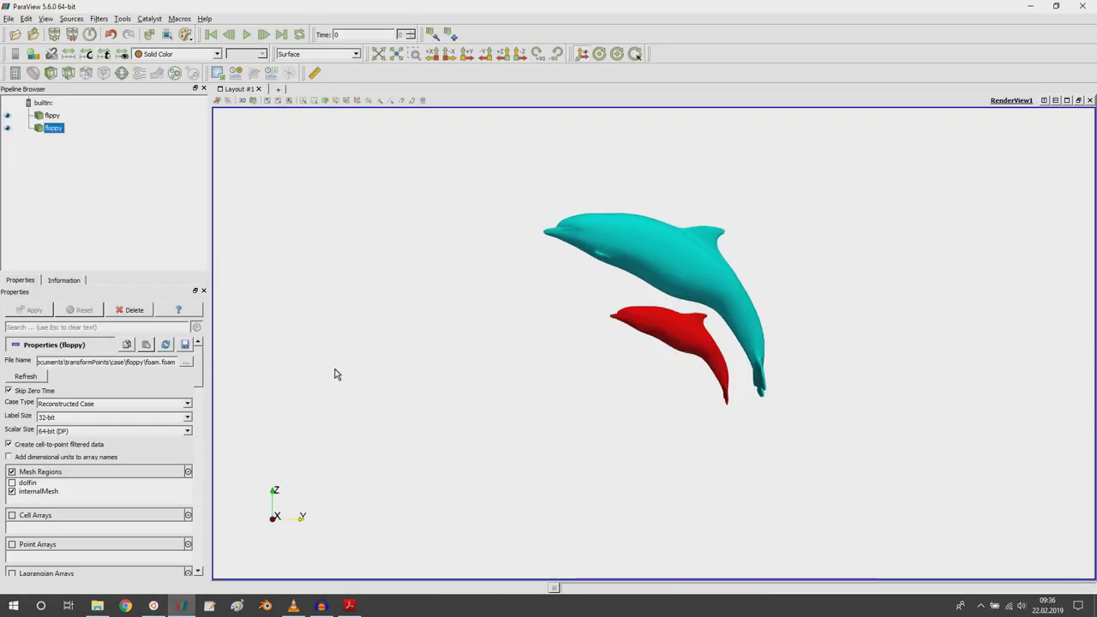
{"action": "left_click", "coordinate": [467, 54]}
Step: Run transformPoints -rollPitchYaw '(0 90 0)' on floppy in the terminal, and refresh the mesh in ParaView to inspect the pitch rotation
{"action": "key", "text": "alt+Tab"}
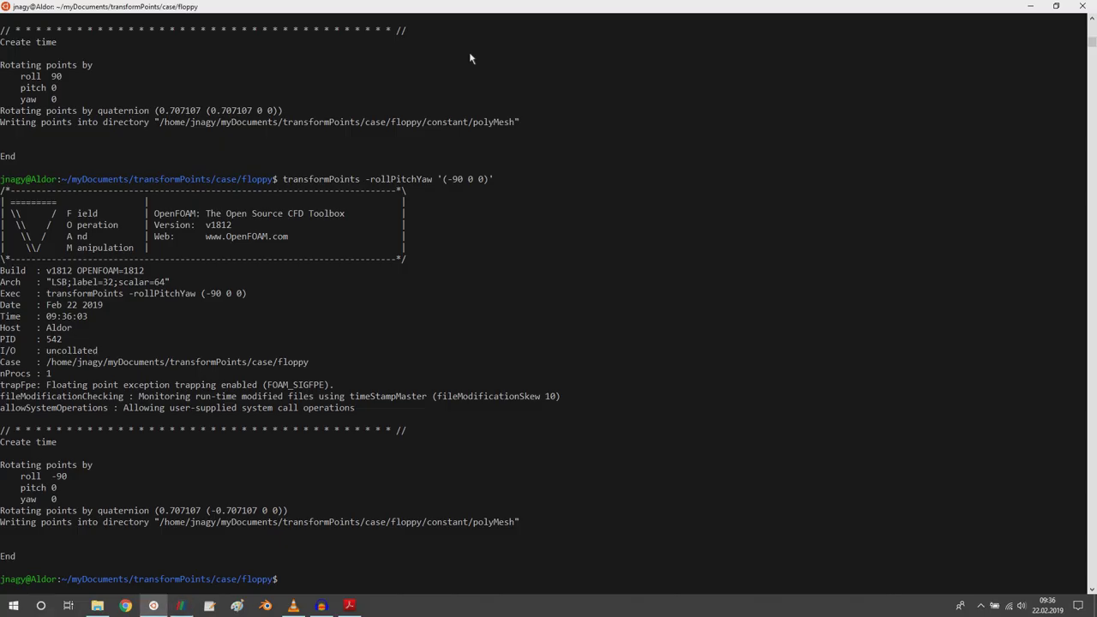
{"action": "key", "text": "Up"}
{"action": "key", "text": "Left"}
{"action": "key", "text": "Left"}
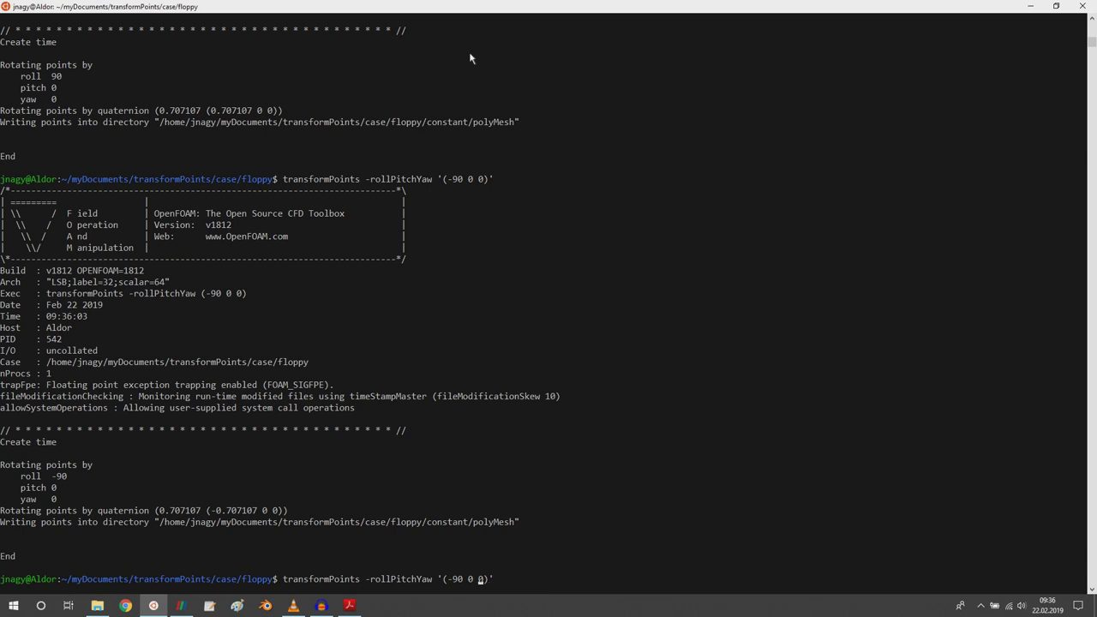
{"action": "key", "text": "BackSpace"}
{"action": "key", "text": "BackSpace"}
{"action": "key", "text": "Right"}
{"action": "key", "text": "Right"}
{"action": "type", "text": "9"}
{"action": "key", "text": "Return"}
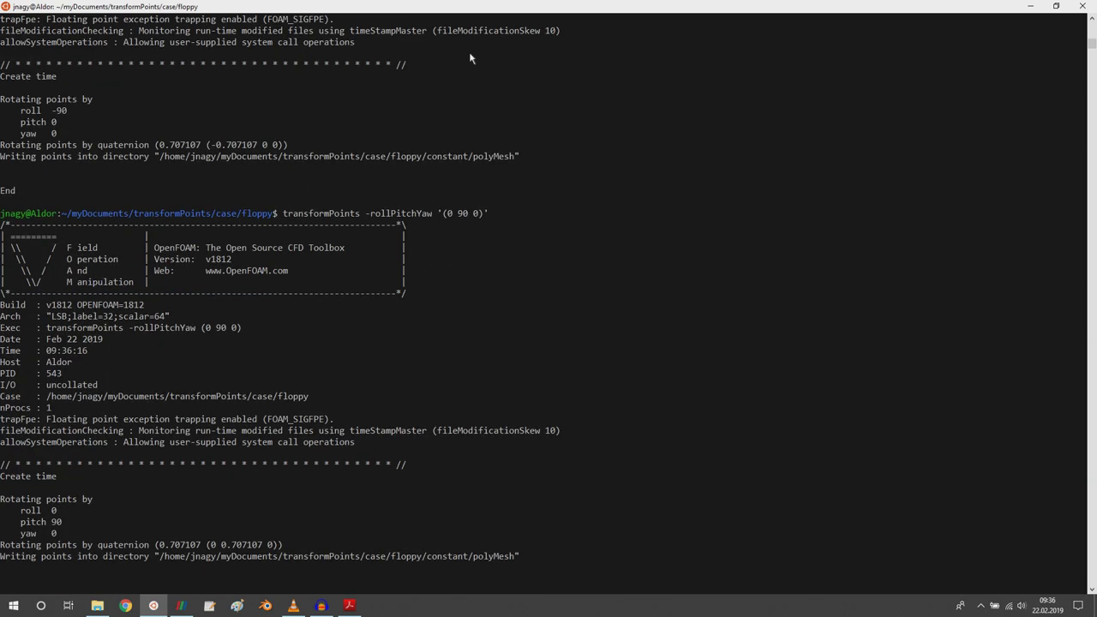
{"action": "left_click", "coordinate": [181, 605]}
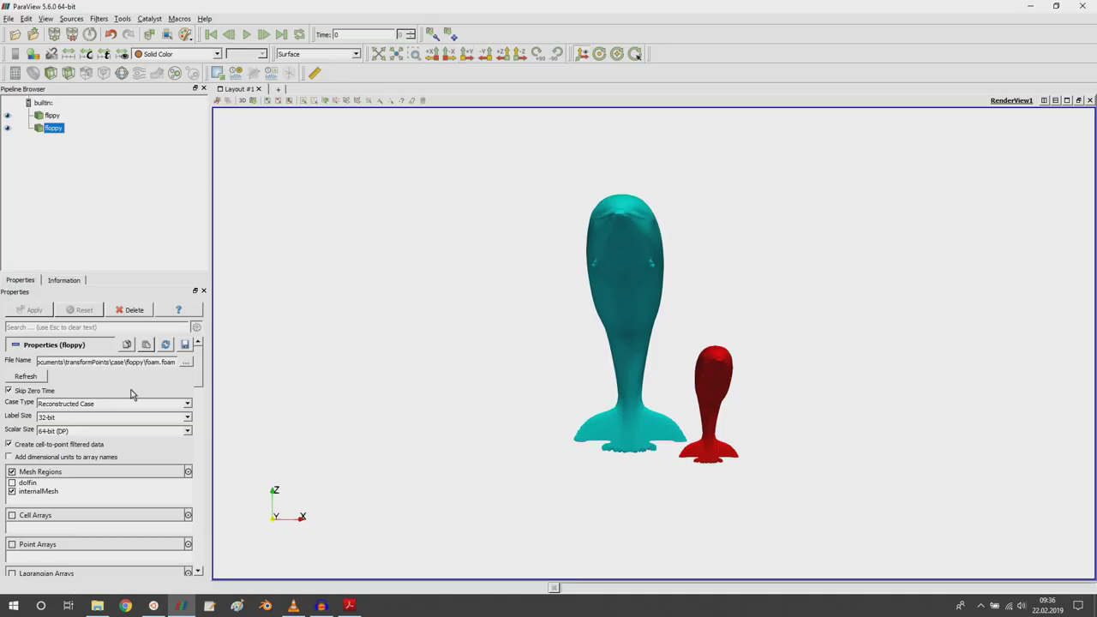
{"action": "left_click", "coordinate": [26, 376]}
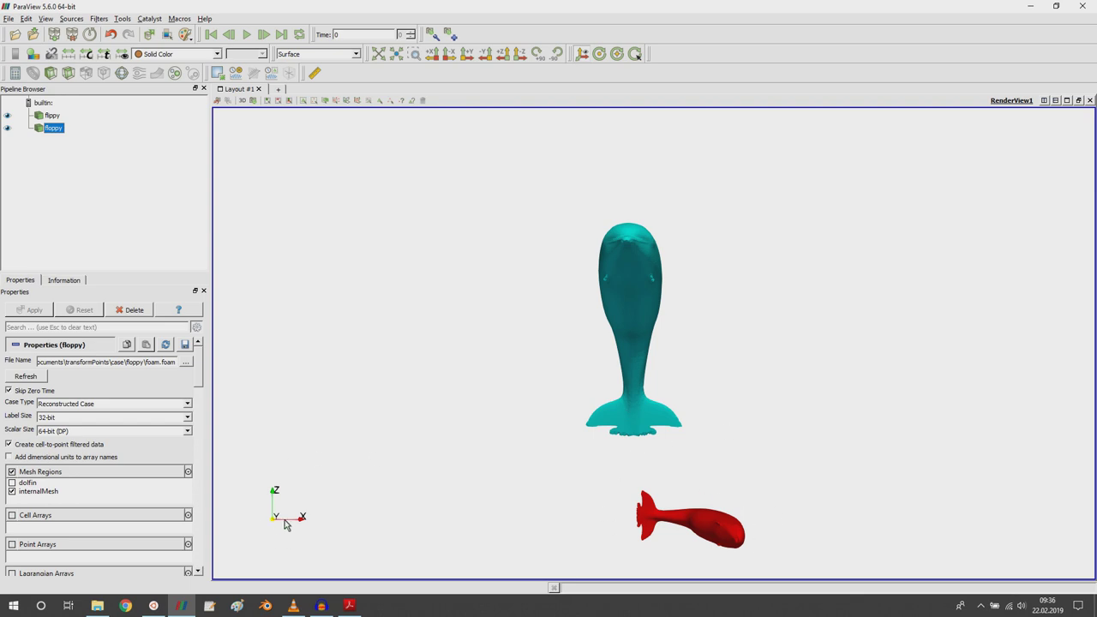
Step: Reverse the pitch rotation of floppy with transformPoints -rollPitchYaw '(0 -90 0)' in the terminal, and refresh the mesh in ParaView
{"action": "key", "text": "alt+Tab"}
{"action": "key", "text": "Up"}
{"action": "key", "text": "Left"}
{"action": "key", "text": "Left"}
{"action": "key", "text": "Left"}
{"action": "type", "text": "-"}
{"action": "key", "text": "Return"}
{"action": "key", "text": "alt+Tab"}
{"action": "left_click", "coordinate": [29, 377]}
Step: Run transformPoints -rollPitchYaw '(0 0 90)' on floppy in the terminal, and refresh the mesh in ParaView to inspect the yaw rotation
{"action": "key", "text": "alt+Tab"}
{"action": "key", "text": "Up"}
{"action": "type", "text": "9"}
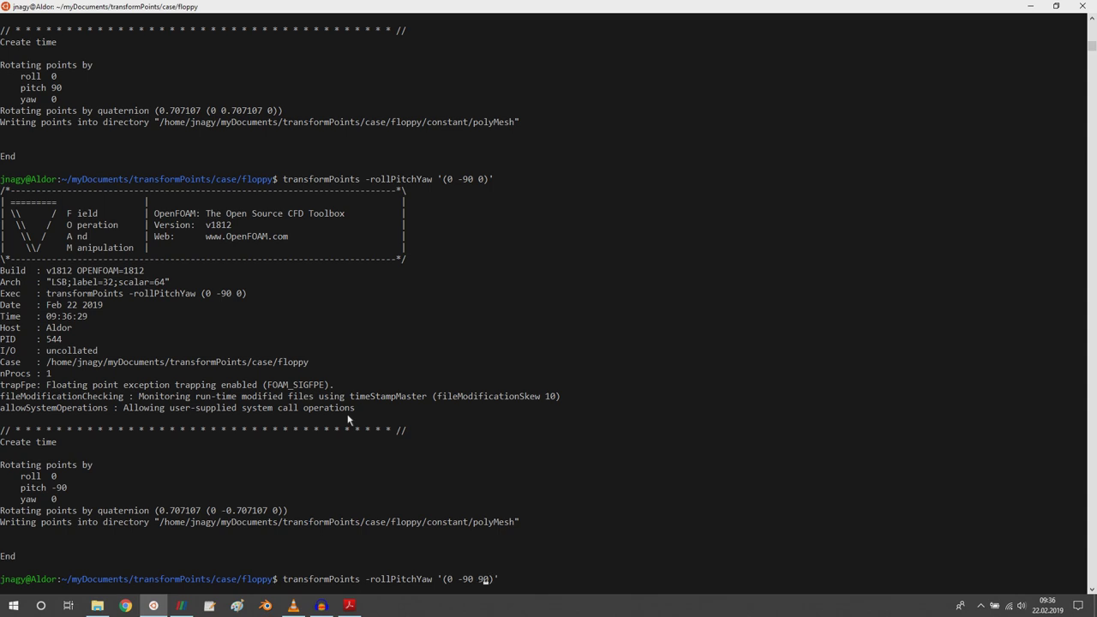
{"action": "key", "text": "BackSpace"}
{"action": "key", "text": "BackSpace"}
{"action": "key", "text": "Return"}
{"action": "key", "text": "alt+Tab"}
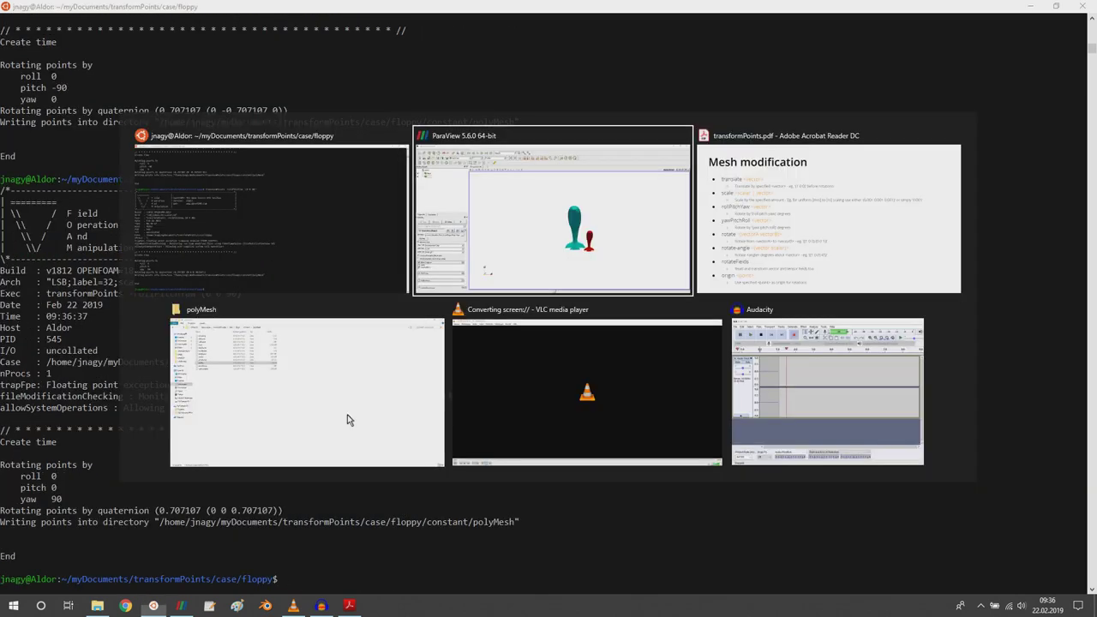
{"action": "key", "text": "F5"}
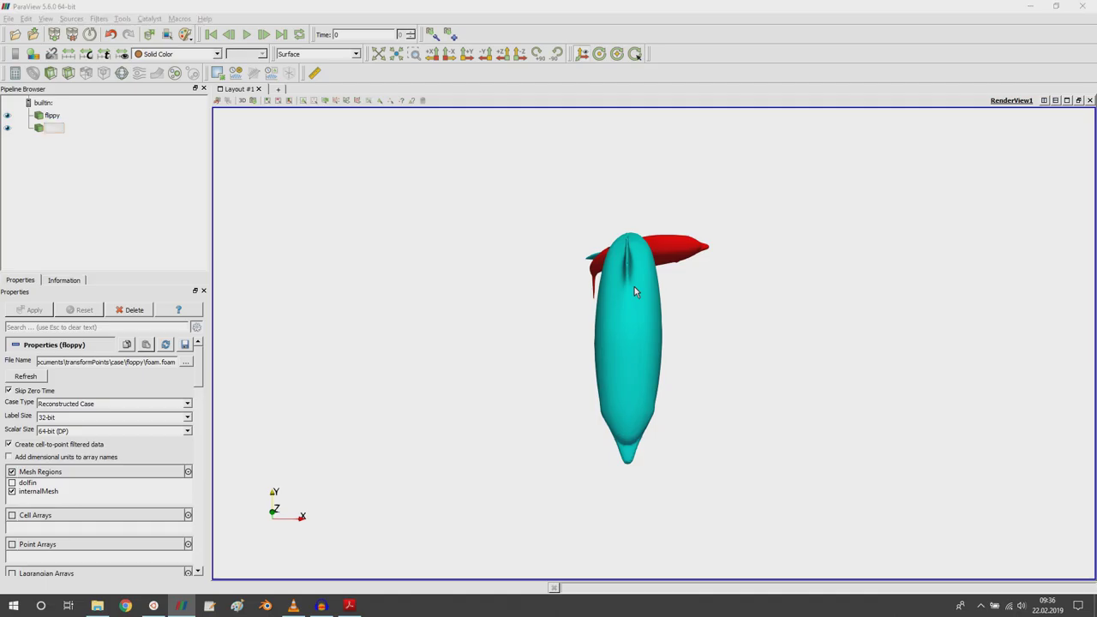
Step: Reverse the yaw rotation of floppy by running transformPoints -rollPitchYaw '(0 0 -90)' in the terminal
{"action": "key", "text": "alt+Tab"}
{"action": "key", "text": "Up"}
{"action": "type", "text": "-"}
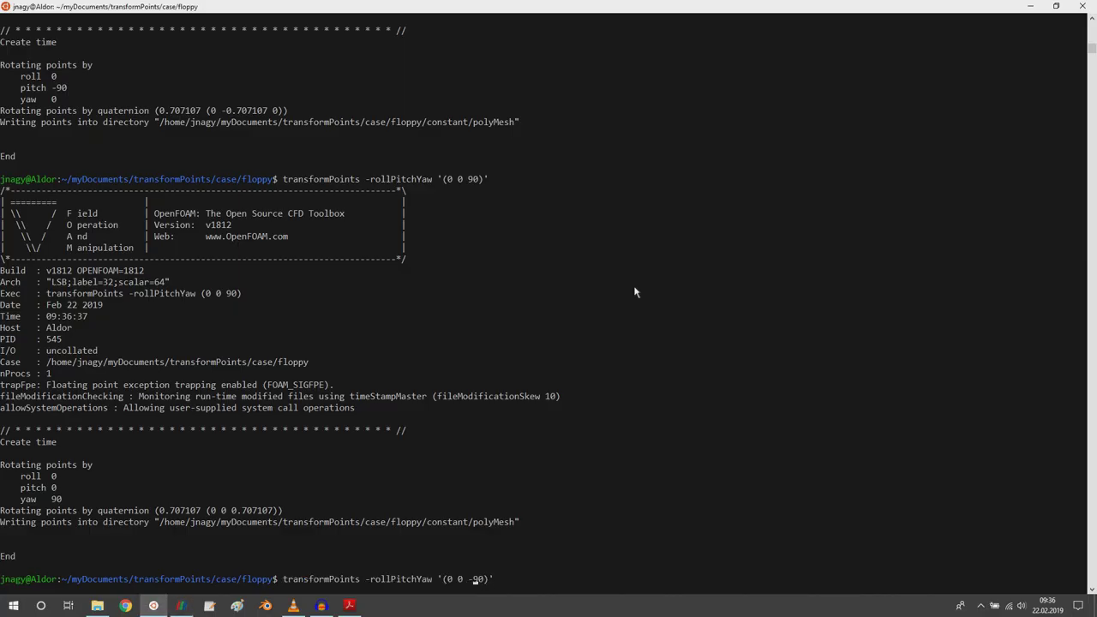
{"action": "key", "text": "Return"}
Step: Display the transformPoints -help options in the terminal, refresh the floppy mesh in ParaView, and return to the terminal
{"action": "key", "text": "Up"}
{"action": "key", "text": "Up"}
{"action": "key", "text": "Up"}
{"action": "key", "text": "Up"}
{"action": "key", "text": "Return"}
{"action": "key", "text": "alt+Tab"}
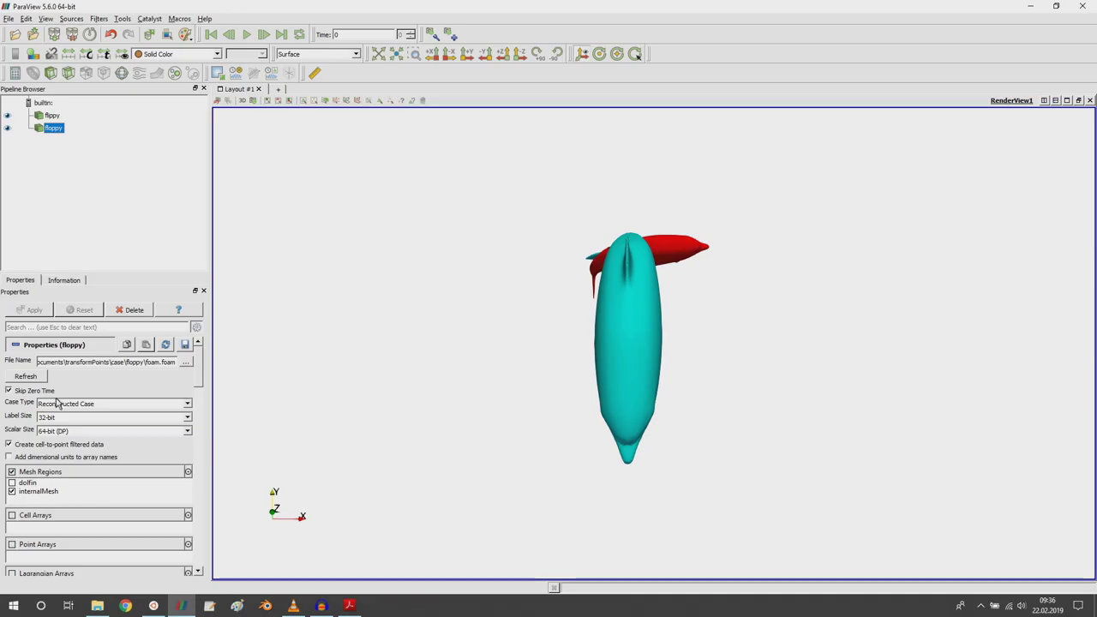
{"action": "left_click", "coordinate": [31, 378]}
{"action": "key", "text": "alt+Tab"}
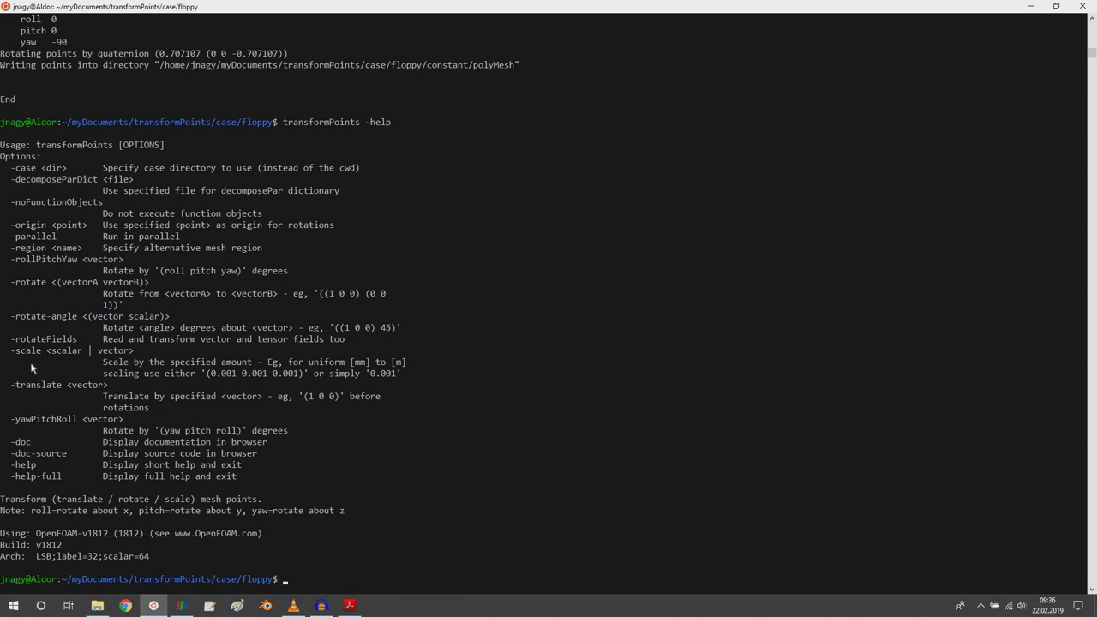
Step: Run transformPoints -yawPitchRoll '(90 0 0)' on floppy, taking the option name from the help, and refresh the mesh in ParaView
{"action": "key", "text": "Up"}
{"action": "key", "text": "Up"}
{"action": "key", "text": "BackSpace"}
{"action": "key", "text": "BackSpace"}
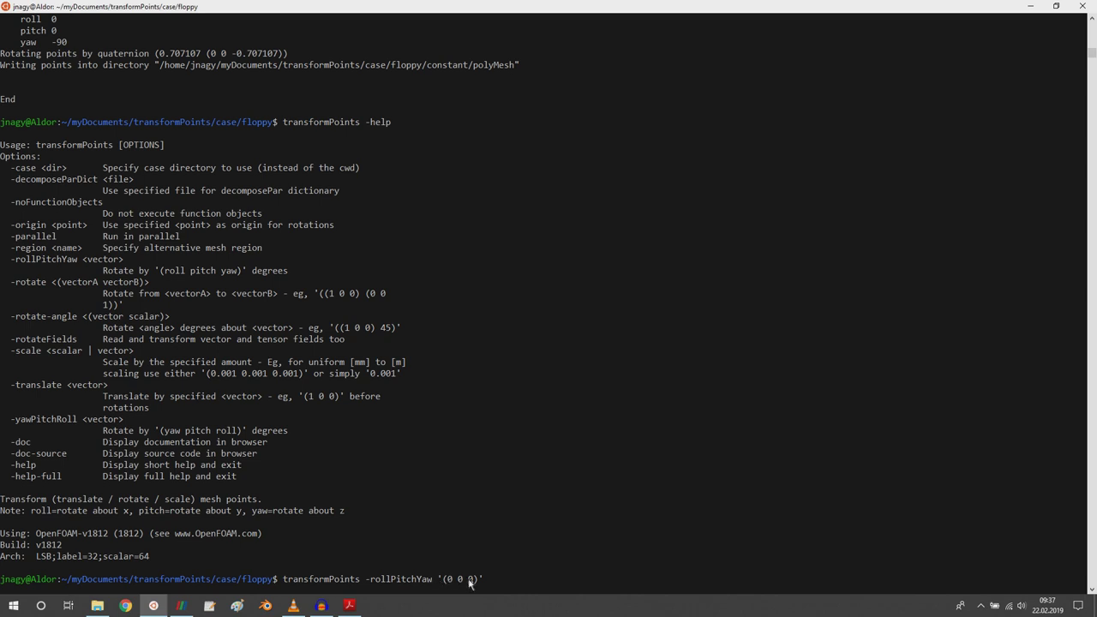
{"action": "key", "text": "Left"}
{"action": "key", "text": "Left"}
{"action": "key", "text": "Left"}
{"action": "key", "text": "Left"}
{"action": "key", "text": "Left"}
{"action": "key", "text": "Left"}
{"action": "key", "text": "BackSpace"}
{"action": "key", "text": "BackSpace"}
{"action": "key", "text": "BackSpace"}
{"action": "key", "text": "BackSpace"}
{"action": "key", "text": "BackSpace"}
{"action": "key", "text": "BackSpace"}
{"action": "key", "text": "BackSpace"}
{"action": "key", "text": "BackSpace"}
{"action": "key", "text": "BackSpace"}
{"action": "key", "text": "BackSpace"}
{"action": "key", "text": "BackSpace"}
{"action": "key", "text": "BackSpace"}
{"action": "left_click_drag", "start_coordinate": [11, 419], "coordinate": [77, 421]}
{"action": "key", "text": "ctrl+c"}
{"action": "right_click", "coordinate": [77, 421]}
{"action": "right_click", "coordinate": [146, 451]}
{"action": "type", "text": "9"}
{"action": "key", "text": "Return"}
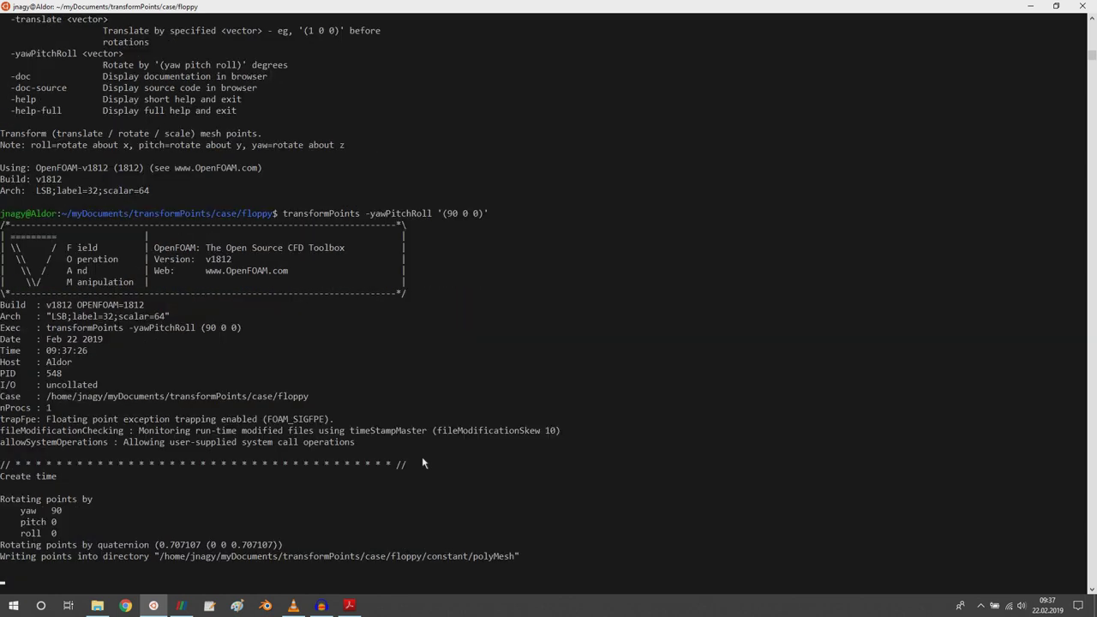
{"action": "key", "text": "alt+Tab"}
{"action": "left_click", "coordinate": [26, 376]}
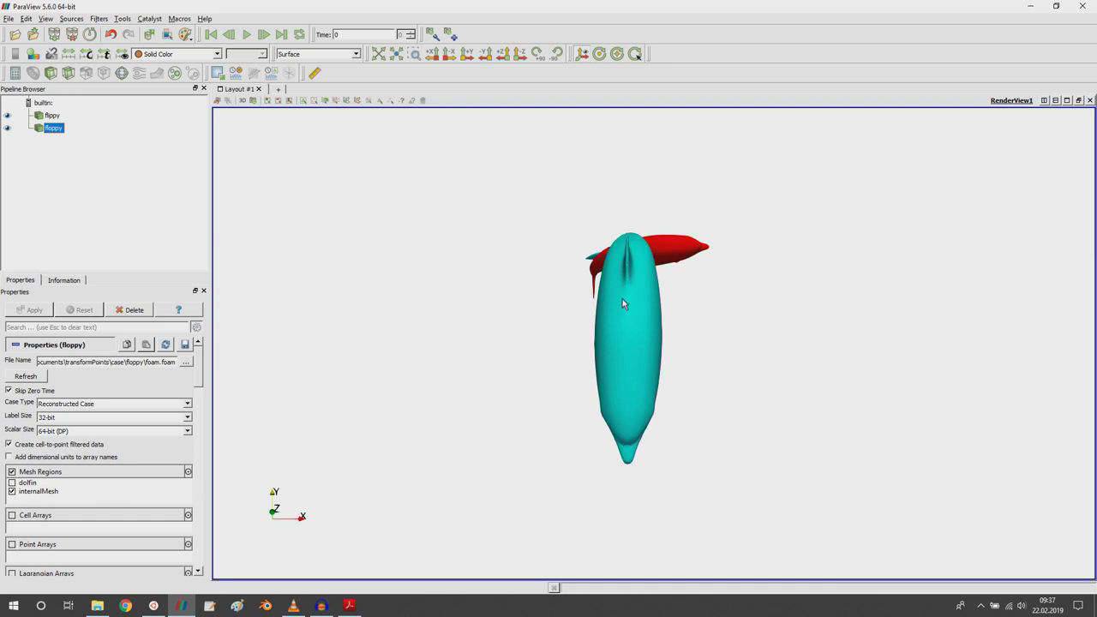
Step: Reverse the rotation with transformPoints -yawPitchRoll '(-90 0 0)' in the terminal and bring up the Mesh modification slide
{"action": "key", "text": "alt+Tab"}
{"action": "key", "text": "Up"}
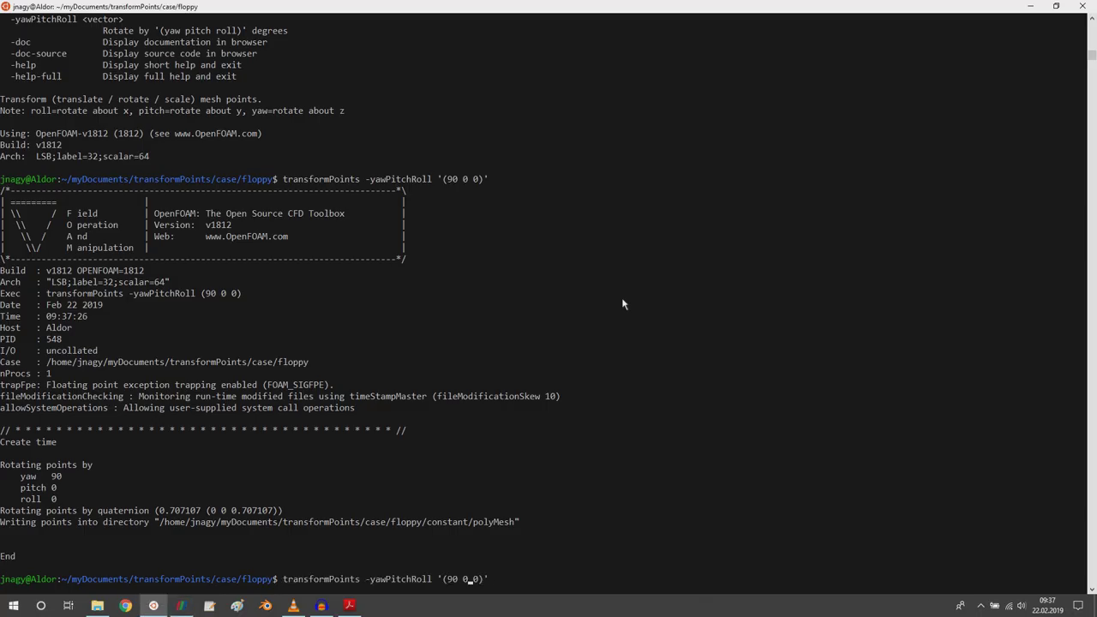
{"action": "type", "text": "-"}
{"action": "key", "text": "Return"}
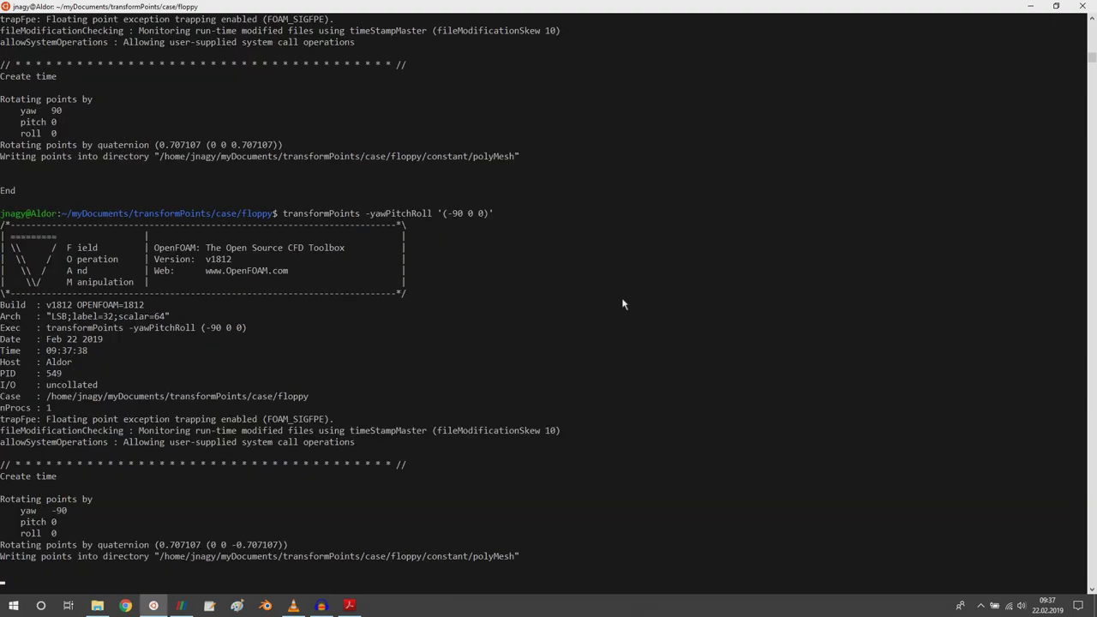
{"action": "left_click", "coordinate": [350, 605]}
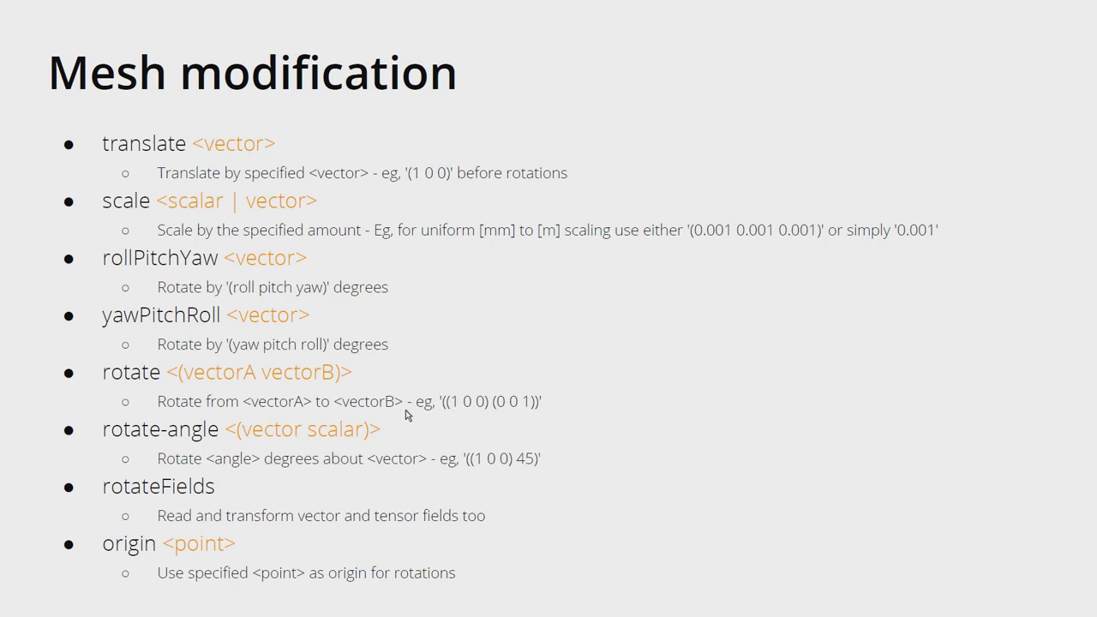
Step: Return to the terminal and display the transformPoints -help option list
{"action": "key", "text": "alt+Tab"}
{"action": "key", "text": "Up"}
{"action": "key", "text": "Up"}
{"action": "key", "text": "Up"}
{"action": "key", "text": "Return"}
Step: Try to rotate floppy from the X to the Z direction with transformPoints -rotate '(1 0 0)(0 0 1)'
{"action": "key", "text": "Up"}
{"action": "key", "text": "BackSpace"}
{"action": "key", "text": "BackSpace"}
{"action": "key", "text": "BackSpace"}
{"action": "key", "text": "BackSpace"}
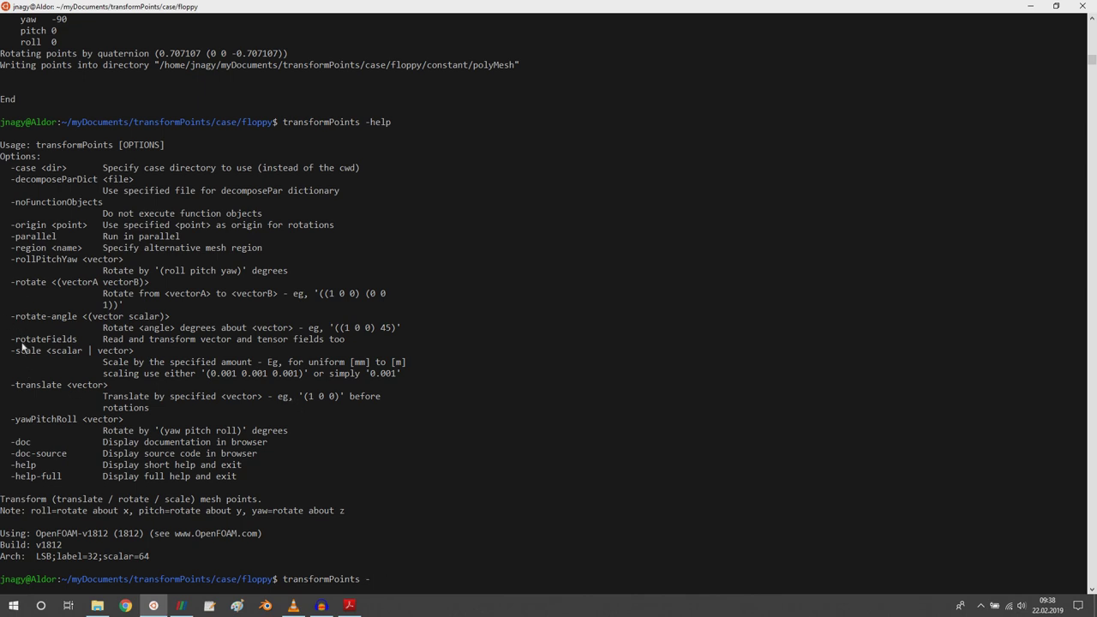
{"action": "left_click_drag", "start_coordinate": [15, 283], "coordinate": [44, 287]}
{"action": "right_click", "coordinate": [43, 287]}
{"action": "right_click", "coordinate": [44, 286]}
{"action": "type", "text": "'()()'"}
{"action": "type", "text": "100)()'"}
{"action": "key", "text": "Right"}
{"action": "type", "text": "0)(0 0 1"}
{"action": "key", "text": "Return"}
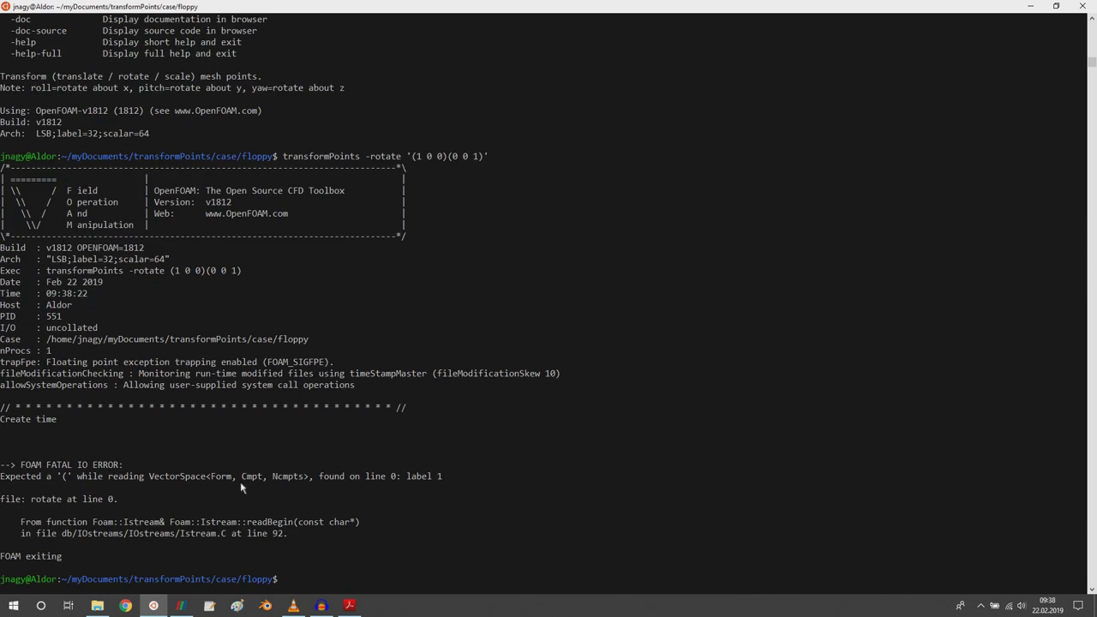
Step: Enclose both vectors in outer parentheses and run transformPoints -rotate '((1 0 0)(0 0 1))' on floppy
{"action": "key", "text": "Up"}
{"action": "type", "text": ")"}
{"action": "key", "text": "Left"}
{"action": "key", "text": "Left"}
{"action": "key", "text": "Left"}
{"action": "key", "text": "Left"}
{"action": "key", "text": "Left"}
{"action": "key", "text": "Left"}
{"action": "key", "text": "Left"}
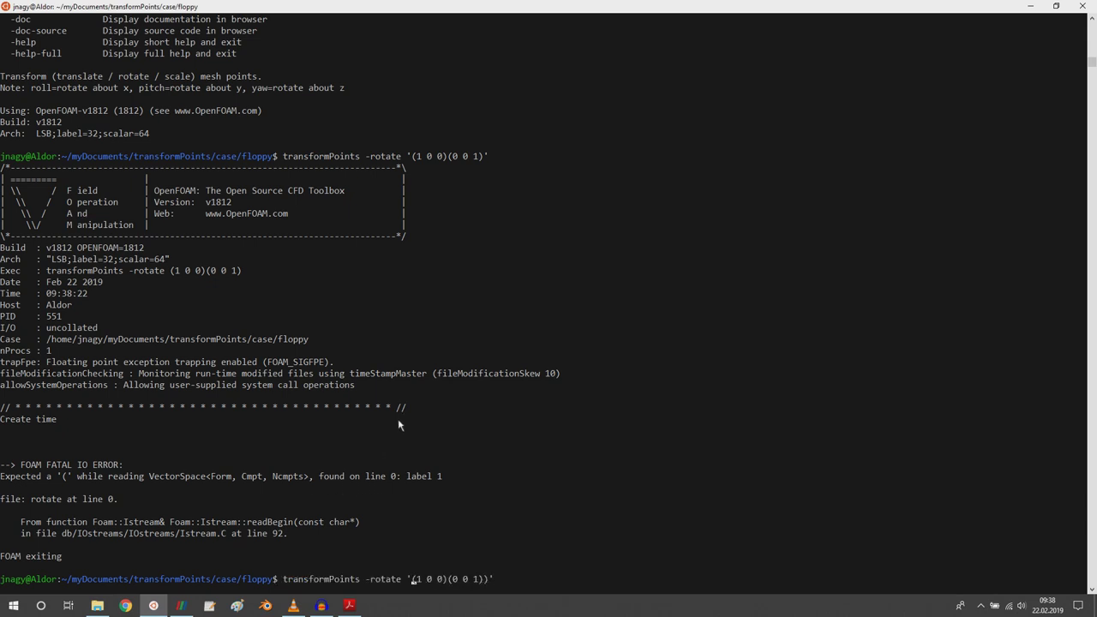
{"action": "type", "text": "("}
{"action": "key", "text": "Return"}
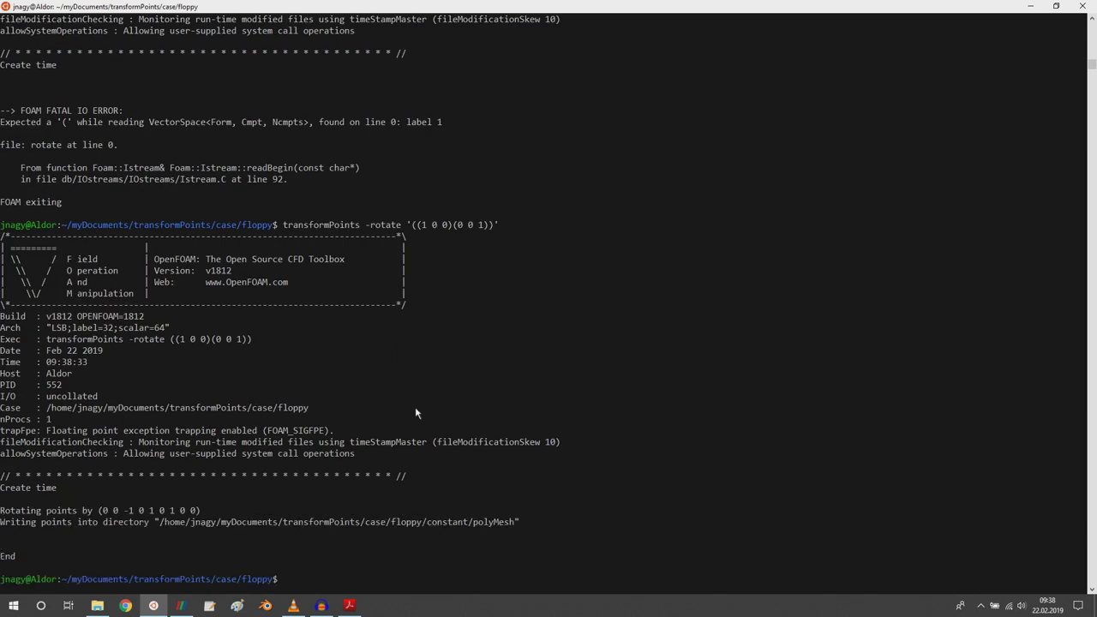
Step: Switch to ParaView, refresh the floppy mesh and inspect both dolphins along the Y axis with Z up
{"action": "left_click", "coordinate": [181, 605]}
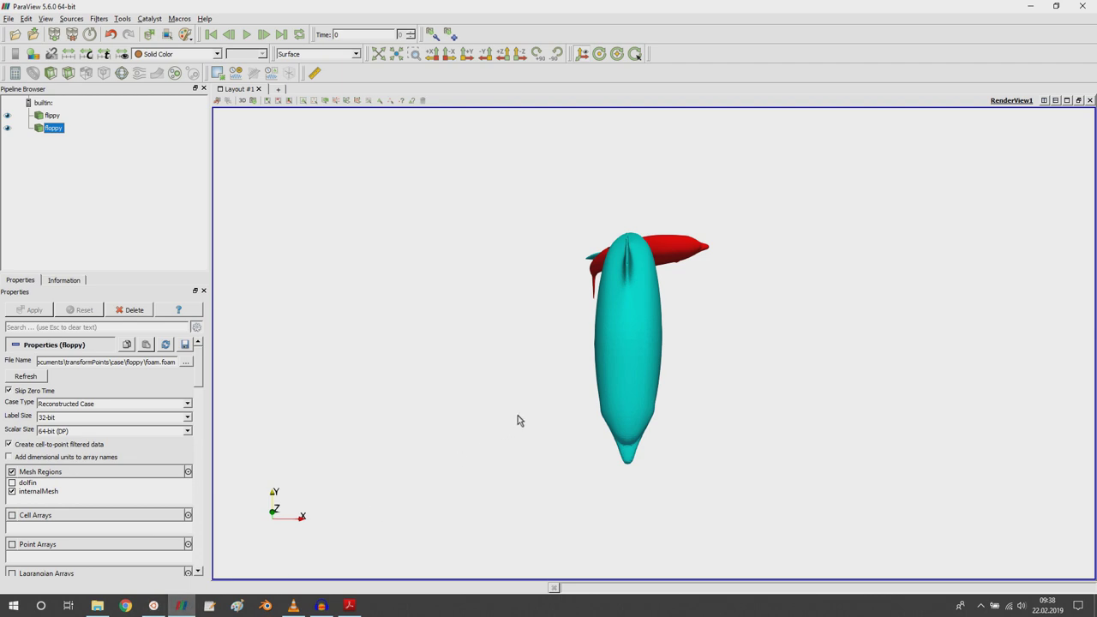
{"action": "left_click", "coordinate": [29, 377]}
{"action": "left_click_drag", "start_coordinate": [543, 355], "coordinate": [552, 268]}
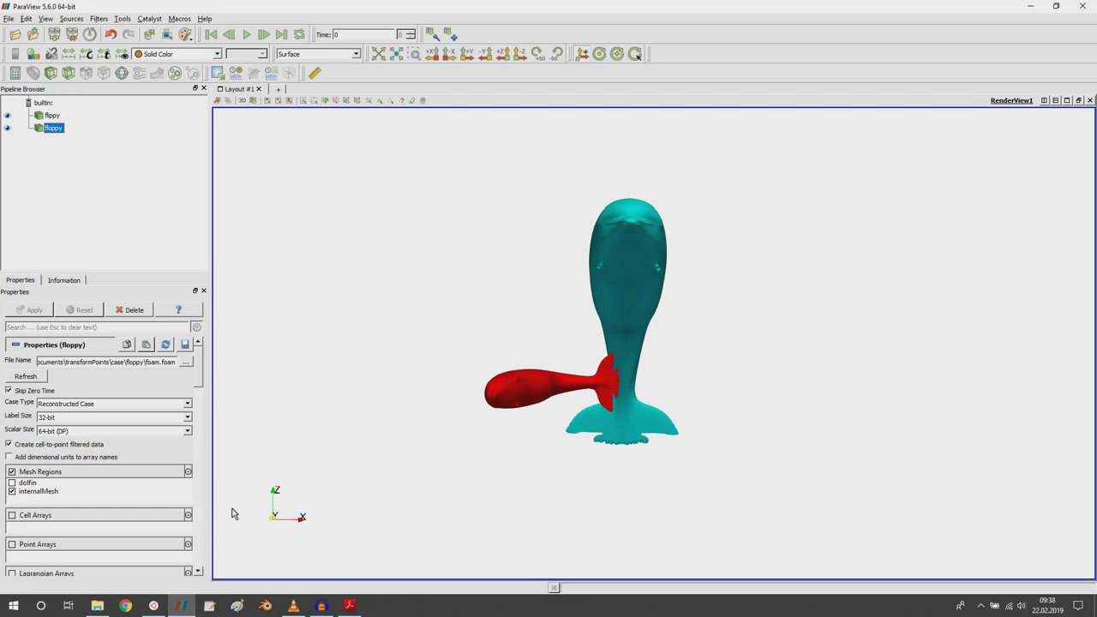
Step: Rotate floppy back with transformPoints -rotate '((0 0 1)(1 0 0))' in the terminal, and refresh the mesh in ParaView viewed along Y
{"action": "key", "text": "Up"}
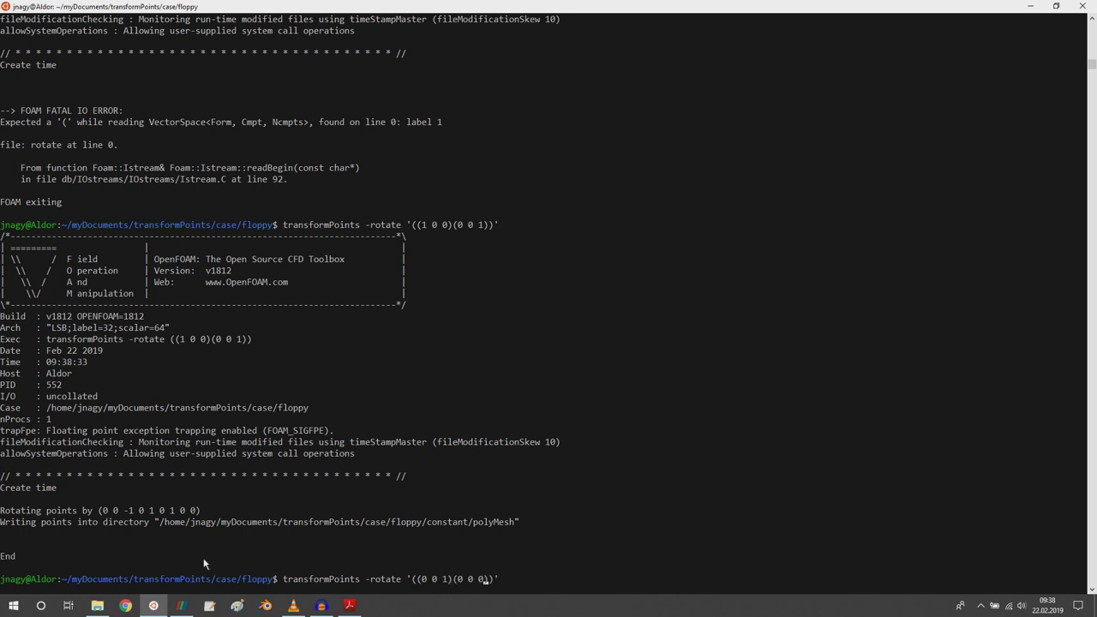
{"action": "key", "text": "Return"}
{"action": "left_click", "coordinate": [181, 605]}
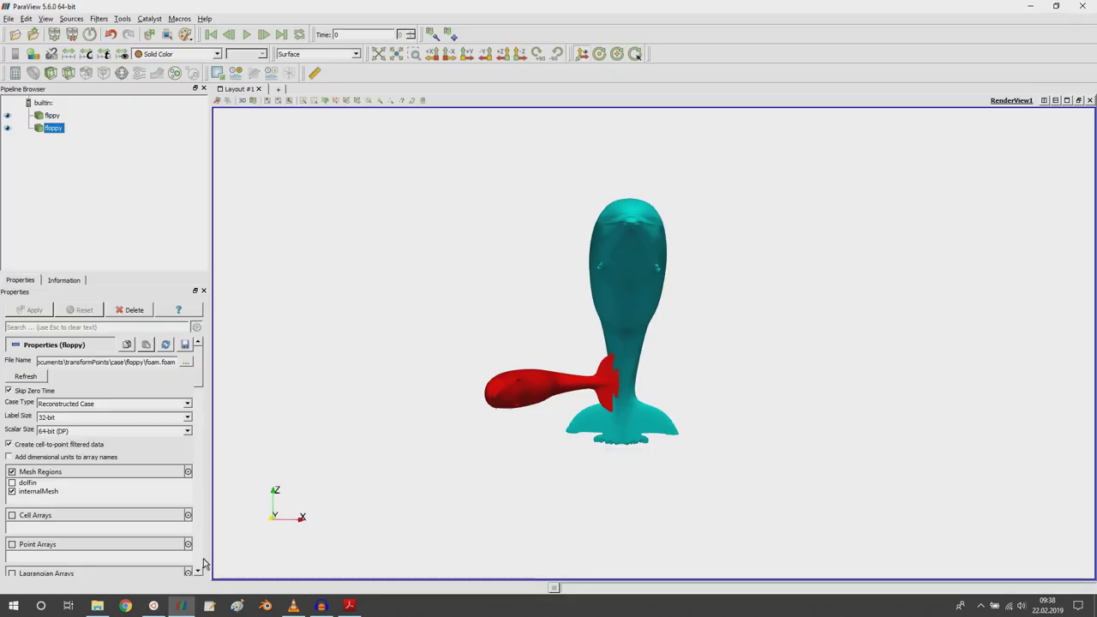
{"action": "left_click", "coordinate": [38, 377]}
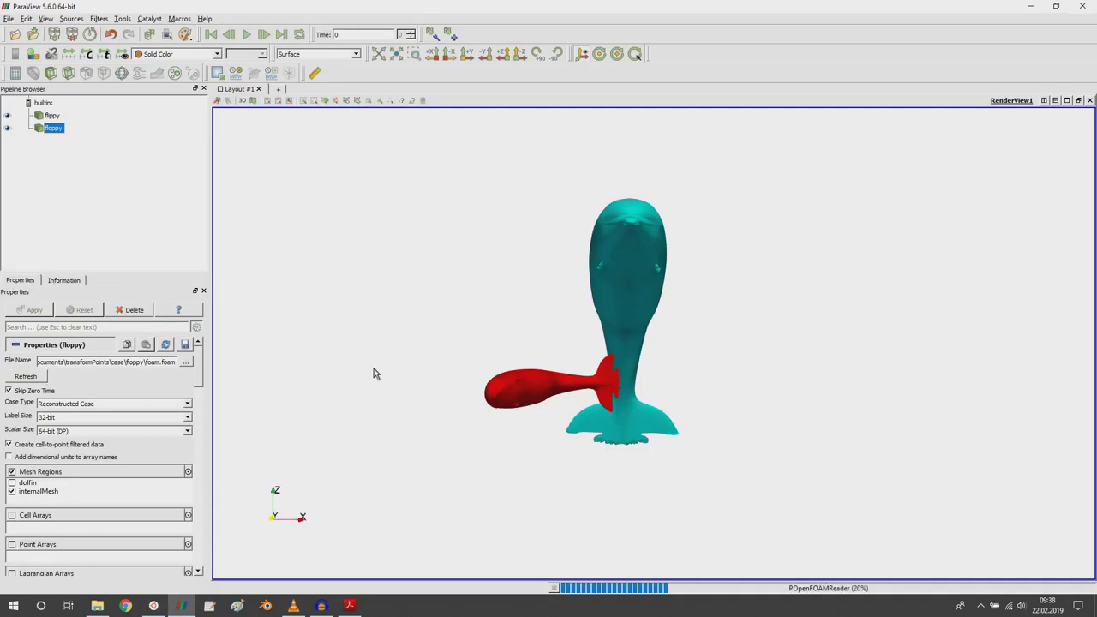
{"action": "left_click", "coordinate": [467, 53]}
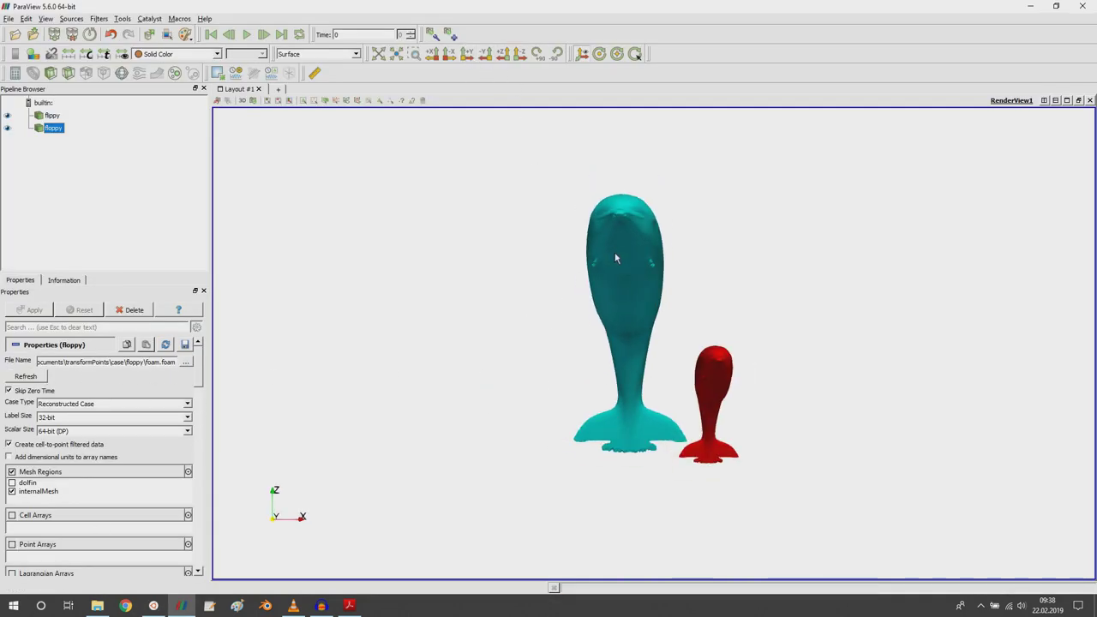
Step: Run transformPoints -rotate '((1 0 0)(0 0 1))' on floppy again in the terminal, and refresh the mesh in ParaView
{"action": "key", "text": "alt+Tab"}
{"action": "key", "text": "Up"}
{"action": "key", "text": "Up"}
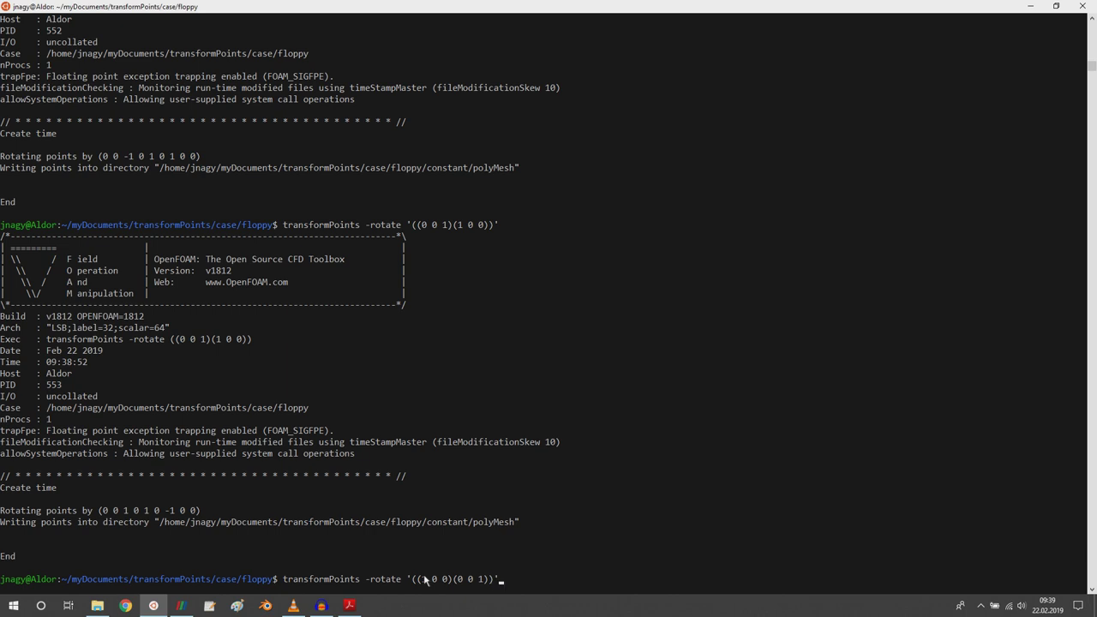
{"action": "key", "text": "Return"}
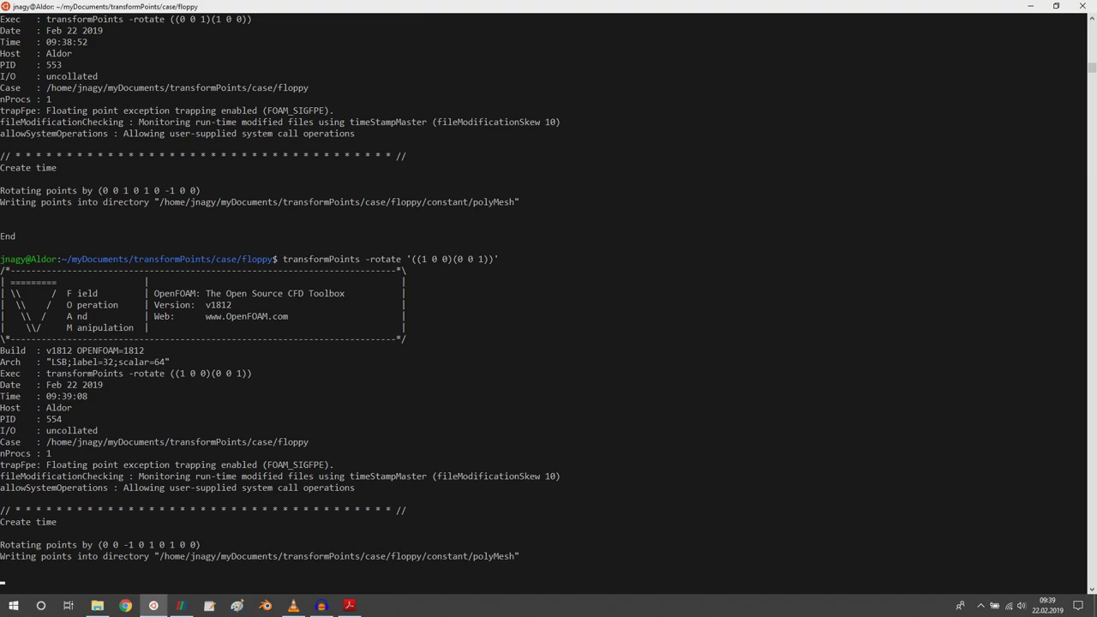
{"action": "left_click", "coordinate": [181, 606]}
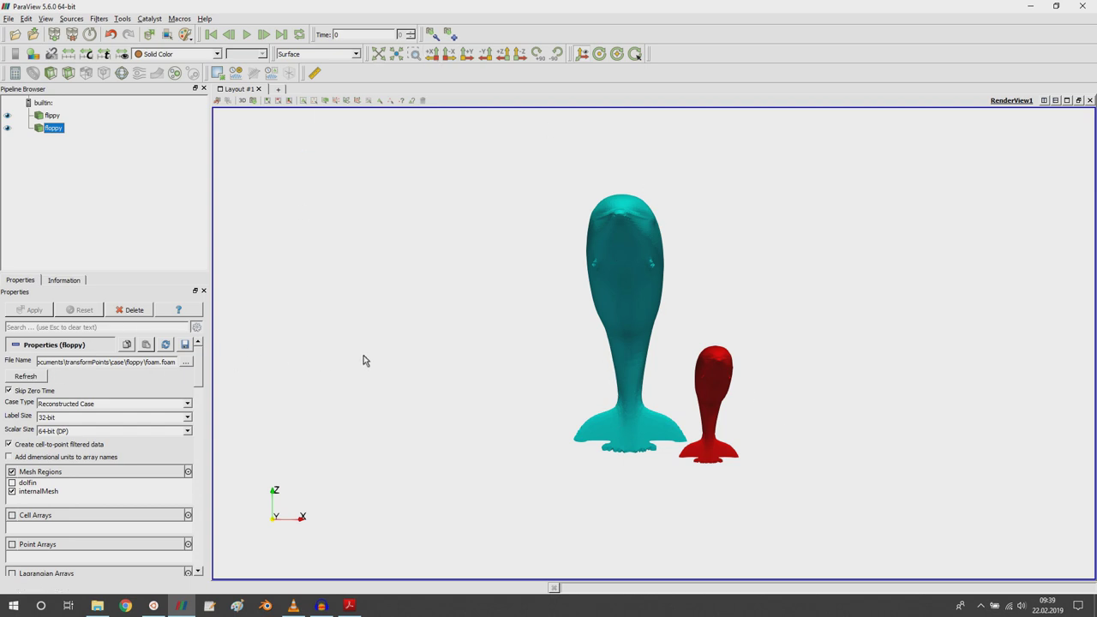
{"action": "key", "text": "F5"}
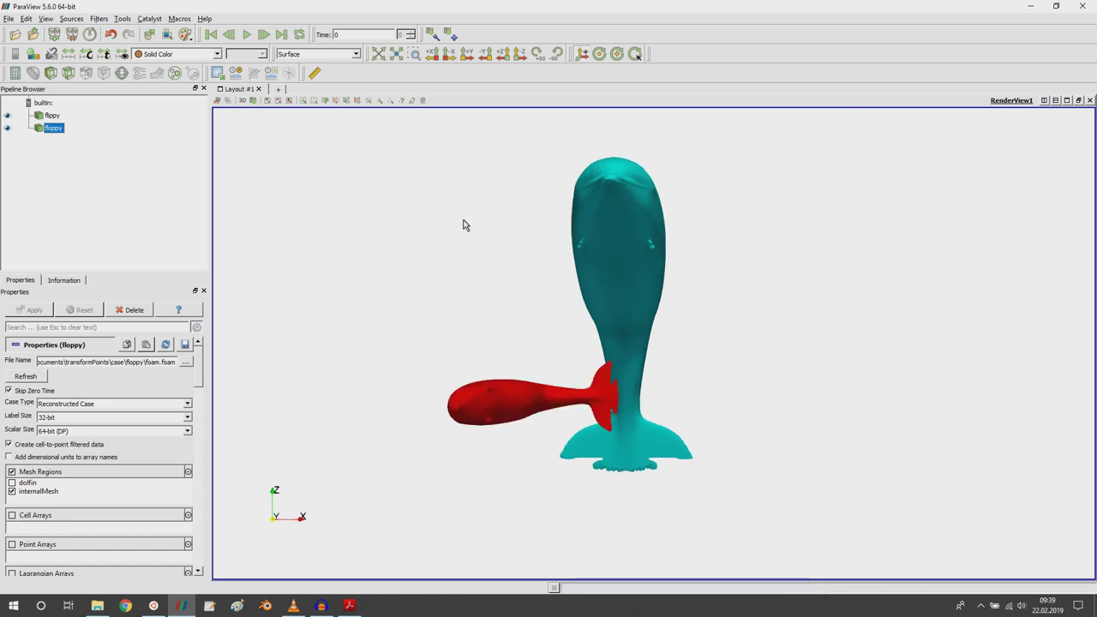
Step: Reverse the vector rotation of floppy with transformPoints -rotate '((0 0 1)(1 0 0))' in the terminal, and refresh the mesh in ParaView
{"action": "left_click", "coordinate": [154, 605]}
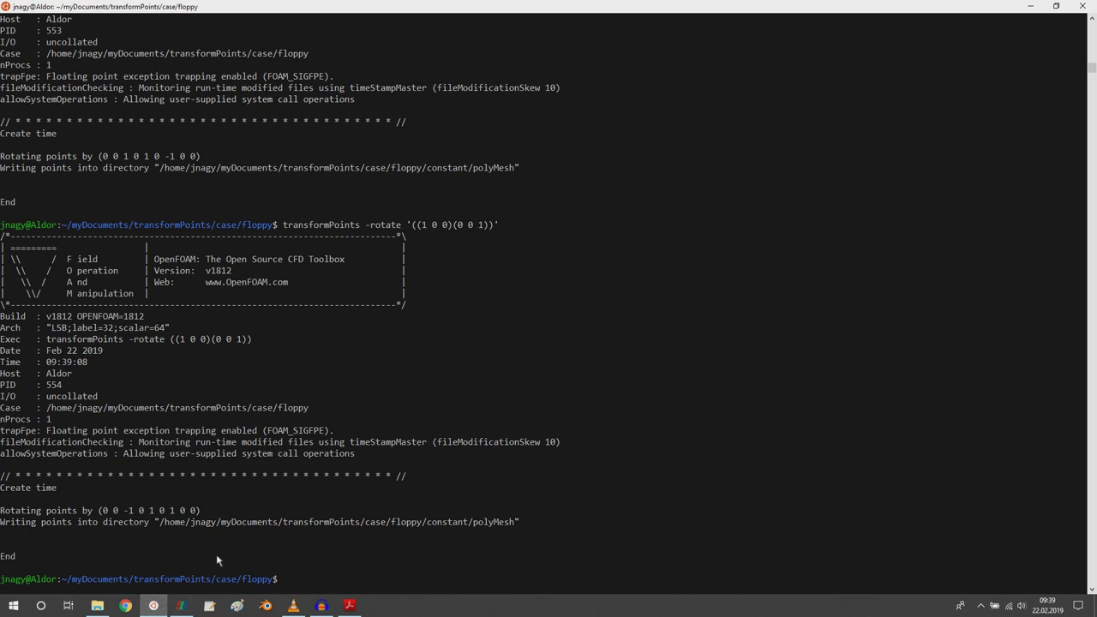
{"action": "key", "text": "Up"}
{"action": "key", "text": "Up"}
{"action": "key", "text": "Return"}
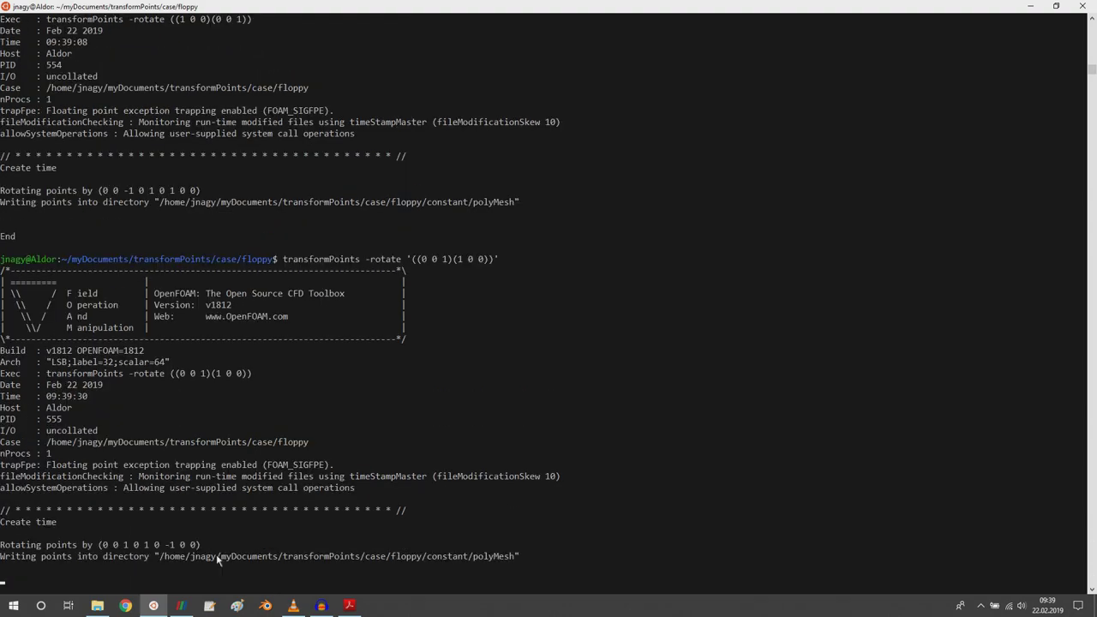
{"action": "key", "text": "alt+Tab"}
{"action": "left_click", "coordinate": [34, 380]}
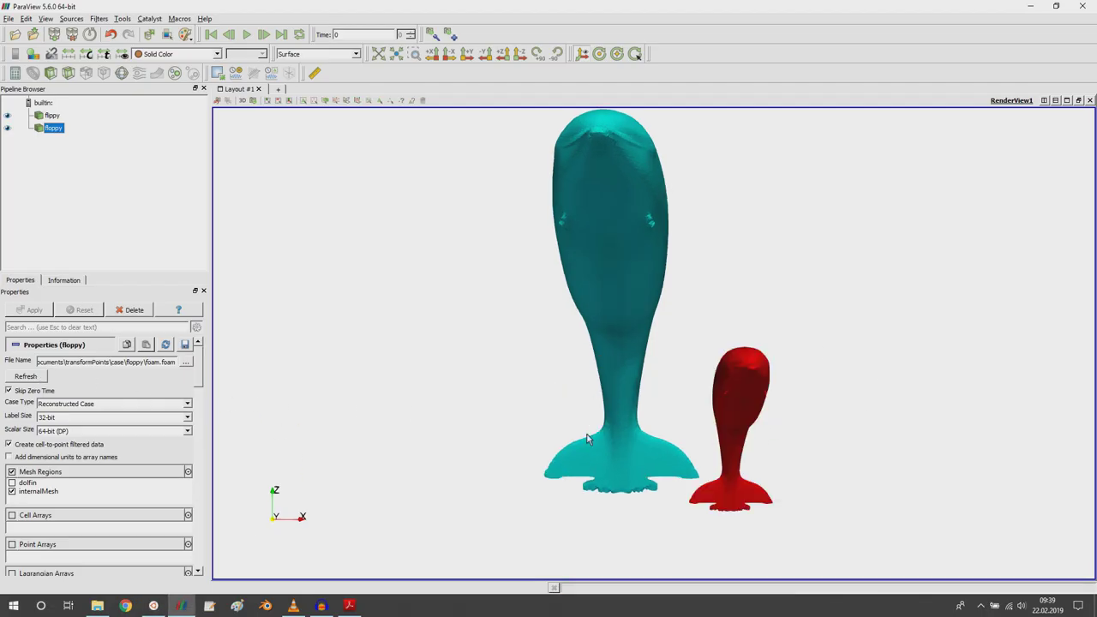
Step: Consult the rotate-angle syntax on the Mesh modification slide, and view both dolphins along the X axis in ParaView
{"action": "key", "text": "alt+Tab"}
{"action": "key", "text": "alt+Tab"}
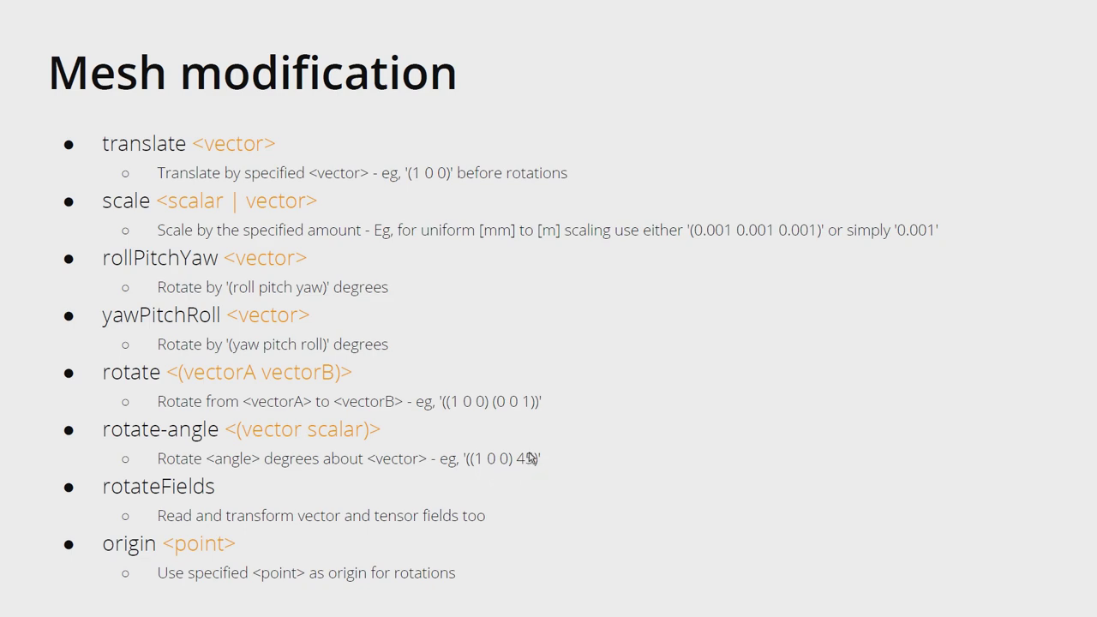
{"action": "key", "text": "alt+Tab"}
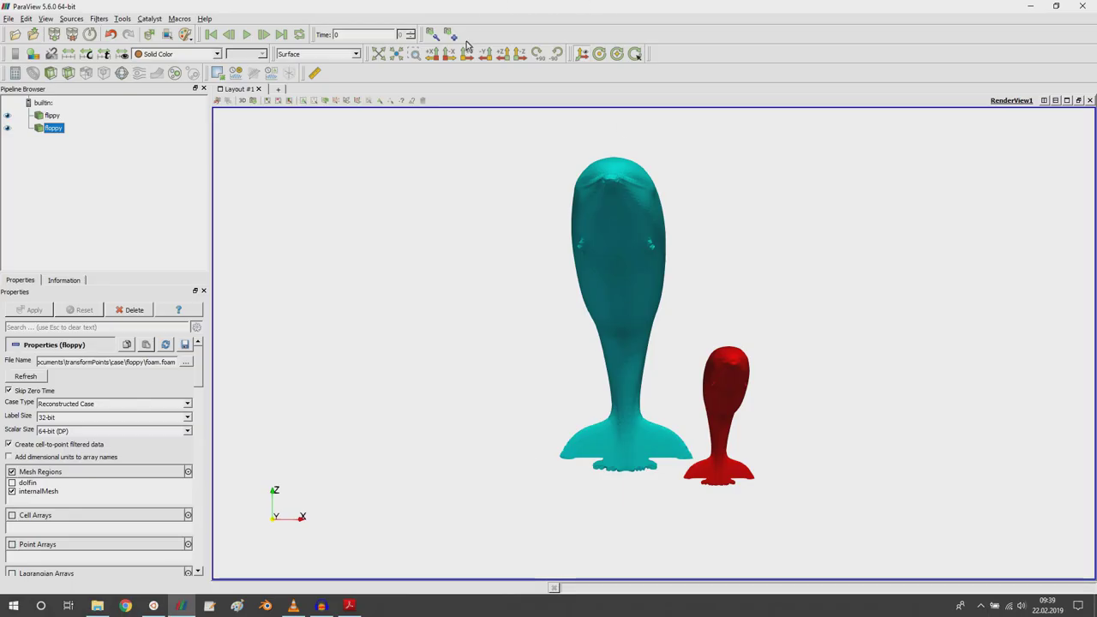
{"action": "left_click", "coordinate": [459, 54]}
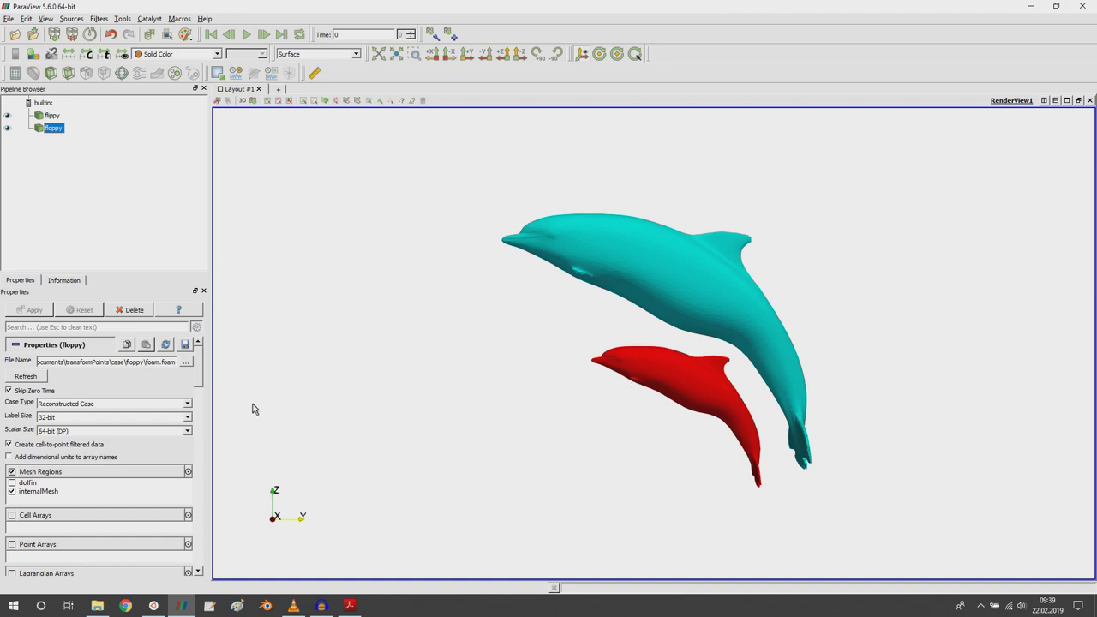
Step: Switch to the terminal and display the transformPoints -help options
{"action": "left_click", "coordinate": [154, 605]}
{"action": "key", "text": "Up"}
{"action": "key", "text": "Up"}
{"action": "key", "text": "Up"}
{"action": "key", "text": "Up"}
{"action": "key", "text": "Return"}
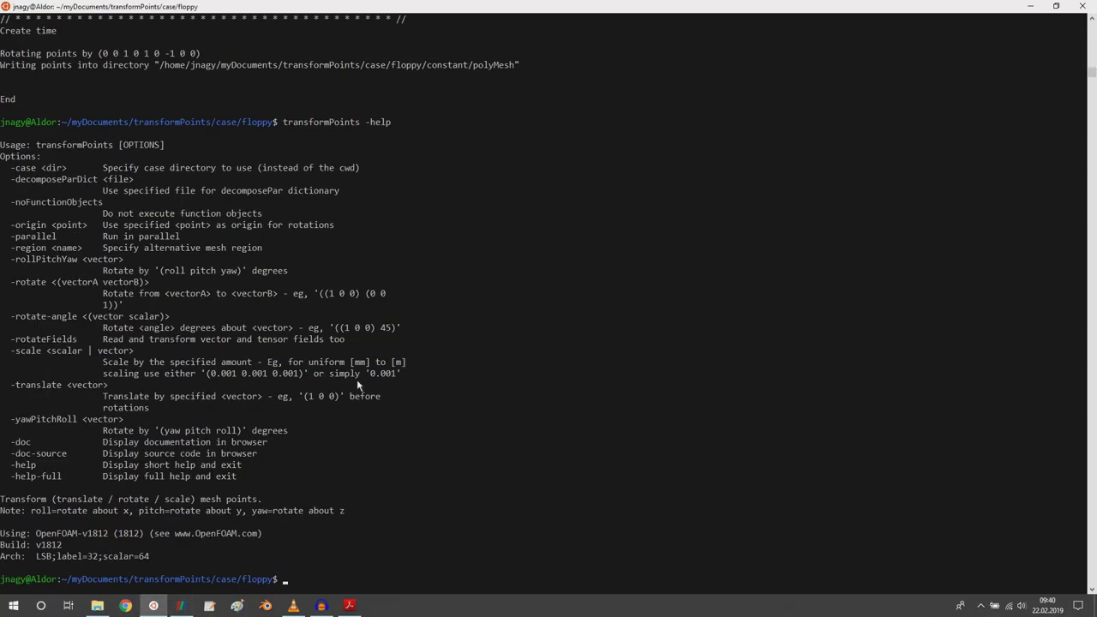
Step: Rotate floppy 45 degrees about the X axis by running transformPoints -rotate-angle '((1 0 0) 45)'
{"action": "key", "text": "Up"}
{"action": "key", "text": "BackSpace"}
{"action": "key", "text": "BackSpace"}
{"action": "key", "text": "BackSpace"}
{"action": "key", "text": "BackSpace"}
{"action": "left_click_drag", "start_coordinate": [17, 317], "coordinate": [79, 319]}
{"action": "right_click", "coordinate": [106, 320]}
{"action": "right_click", "coordinate": [106, 321]}
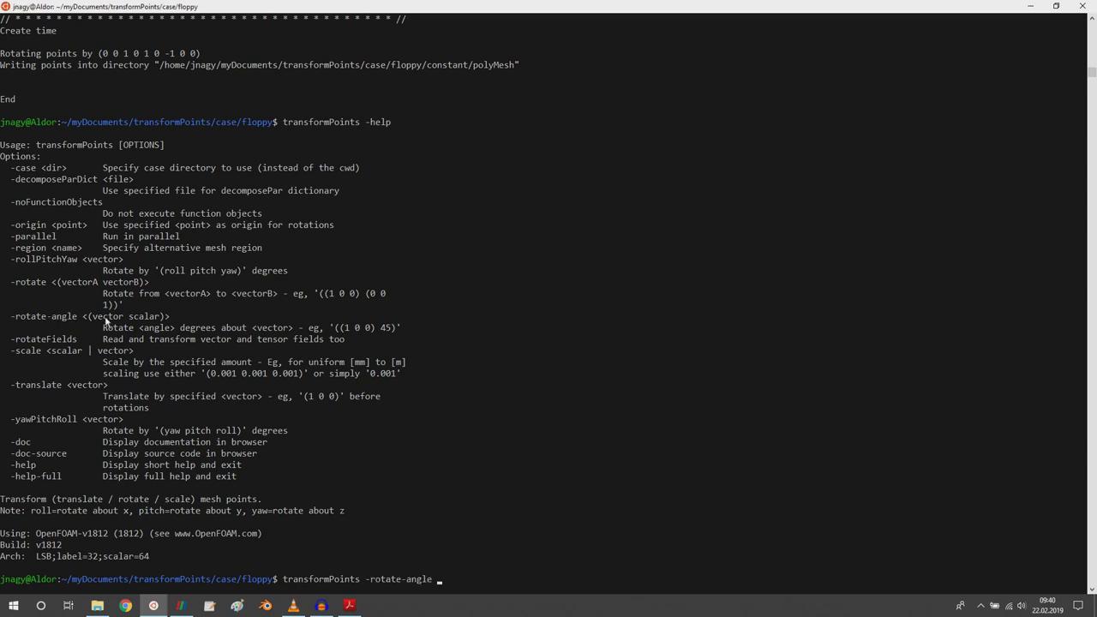
{"action": "type", "text": "'()"}
{"action": "type", "text": "("}
{"action": "type", "text": "1 0 0"}
{"action": "type", "text": " 45"}
{"action": "key", "text": "Return"}
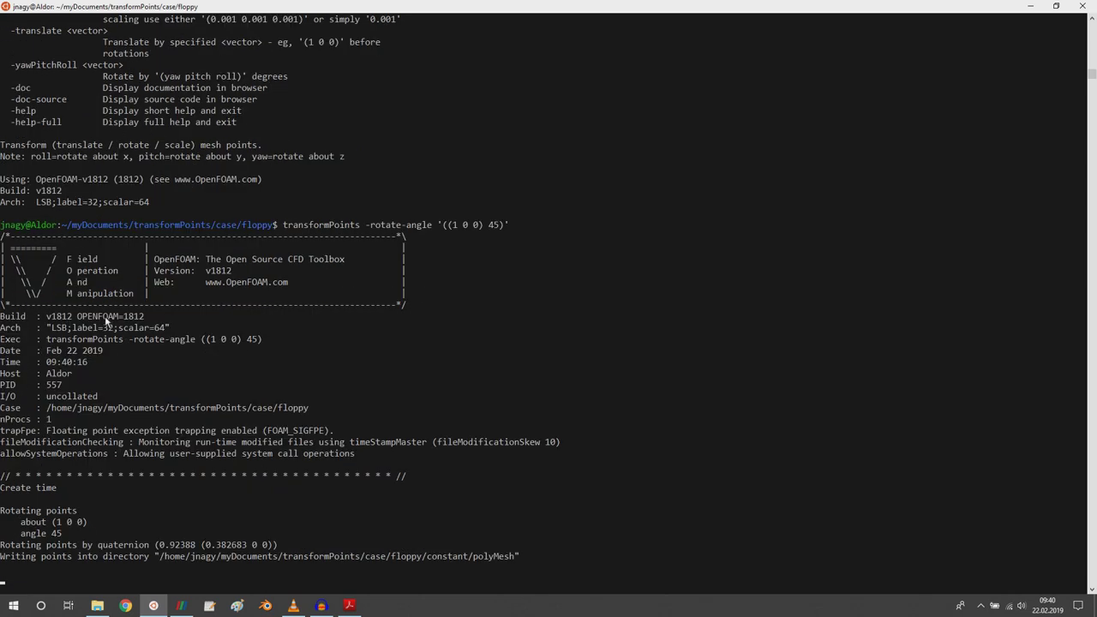
Step: Refresh the floppy mesh in ParaView and inspect its rotation about X beside flippy
{"action": "left_click", "coordinate": [181, 605]}
{"action": "left_click", "coordinate": [26, 376]}
{"action": "scroll", "coordinate": [510, 373], "scroll_direction": "up", "scroll_amount": 2}
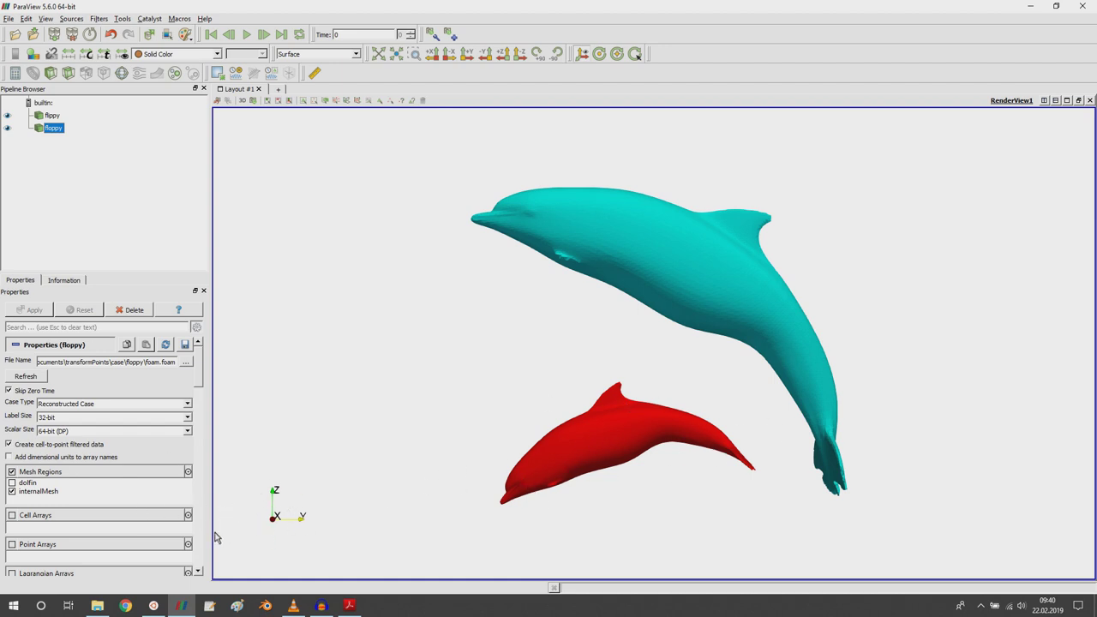
Step: Reverse the angle rotation of floppy by running transformPoints -rotate-angle '((1 0 0) -45)' in the terminal
{"action": "left_click", "coordinate": [154, 607]}
{"action": "key", "text": "Up"}
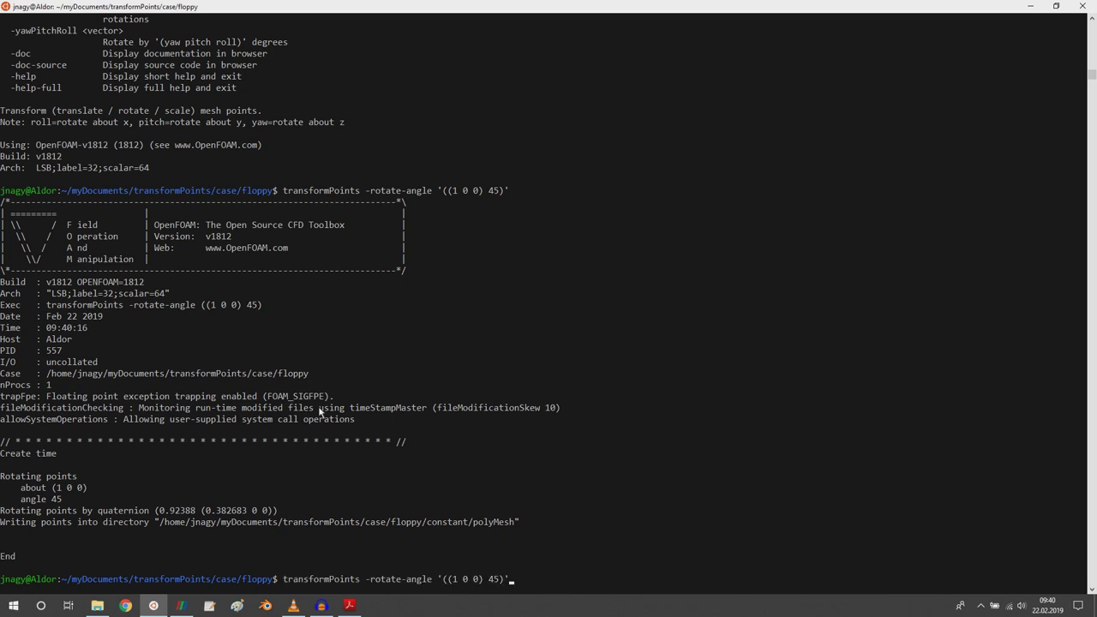
{"action": "type", "text": "-"}
{"action": "key", "text": "Return"}
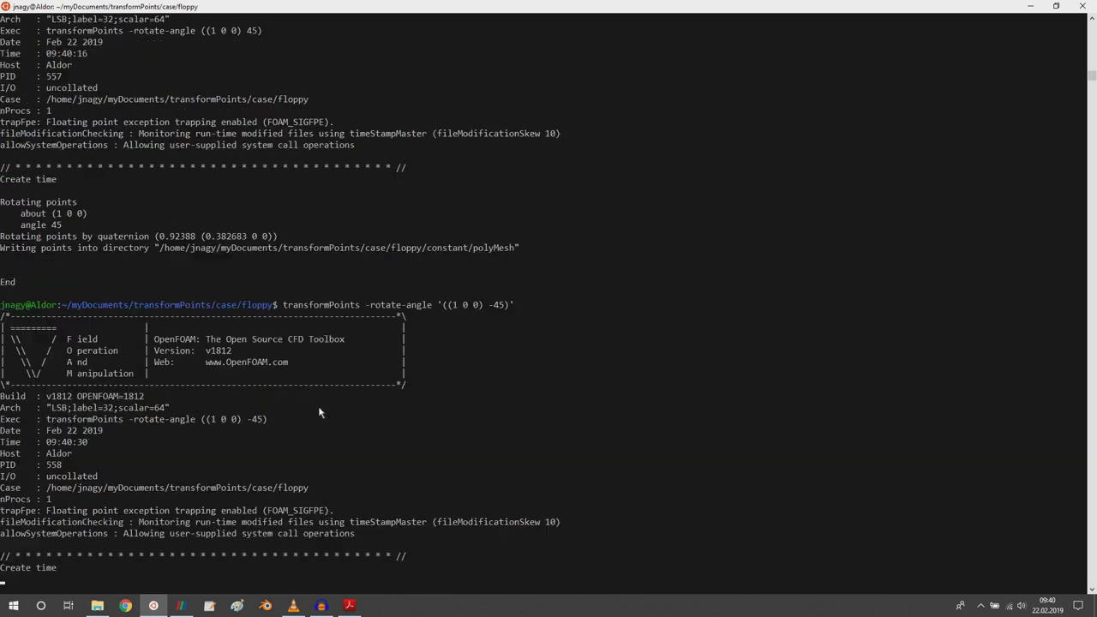
Step: Refresh floppy in ParaView to check both dolphins from an oblique angle, and switch to the Mesh modification slide
{"action": "left_click", "coordinate": [181, 605]}
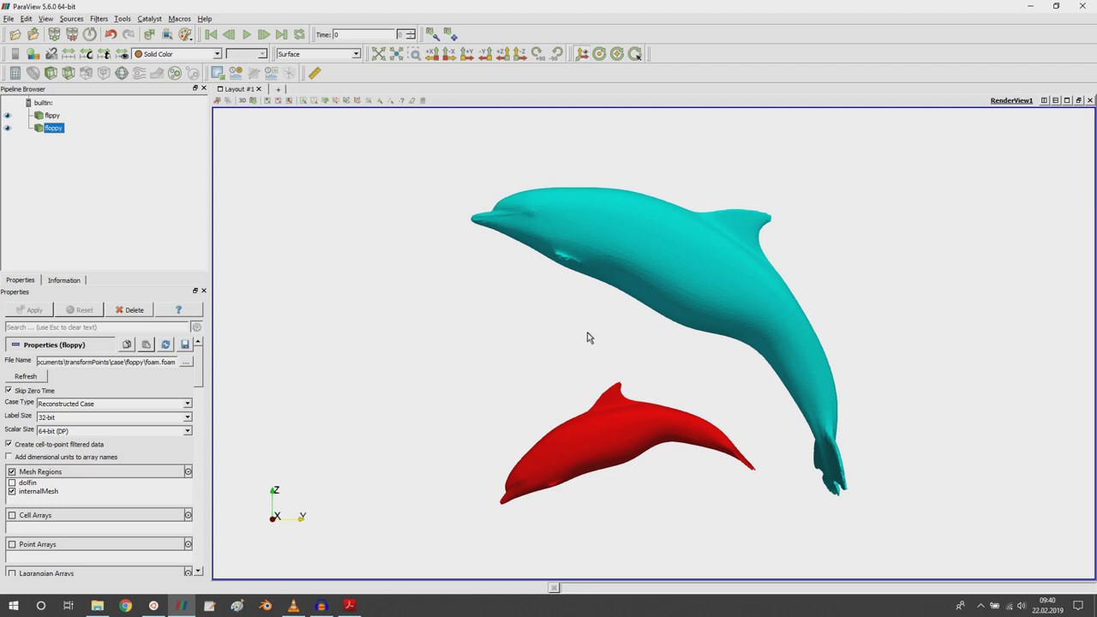
{"action": "left_click_drag", "start_coordinate": [504, 318], "coordinate": [632, 355]}
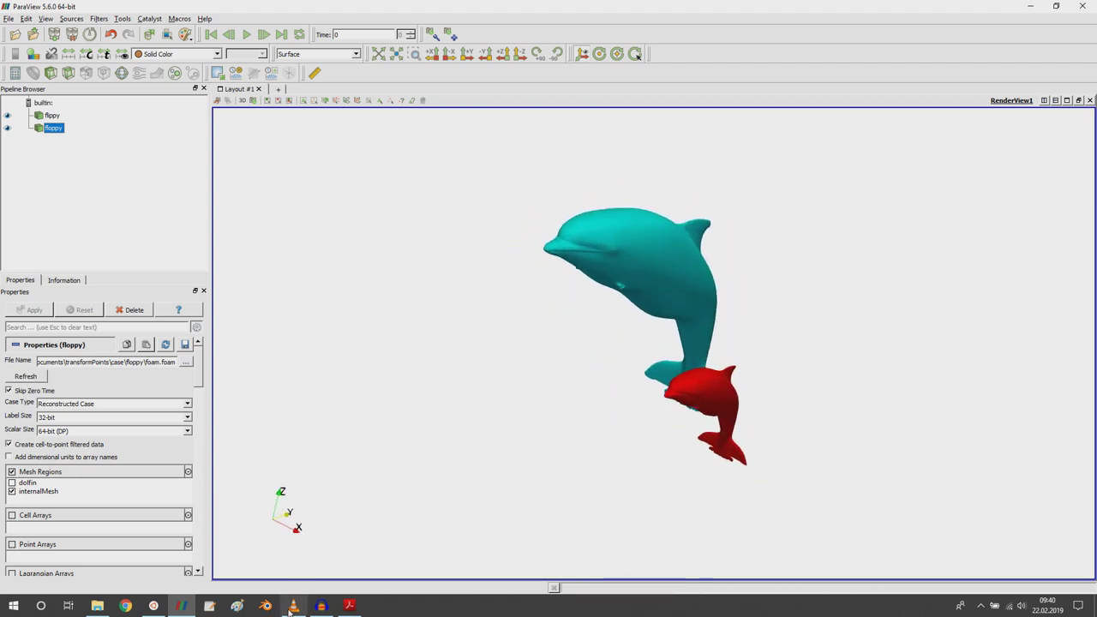
{"action": "left_click", "coordinate": [350, 606]}
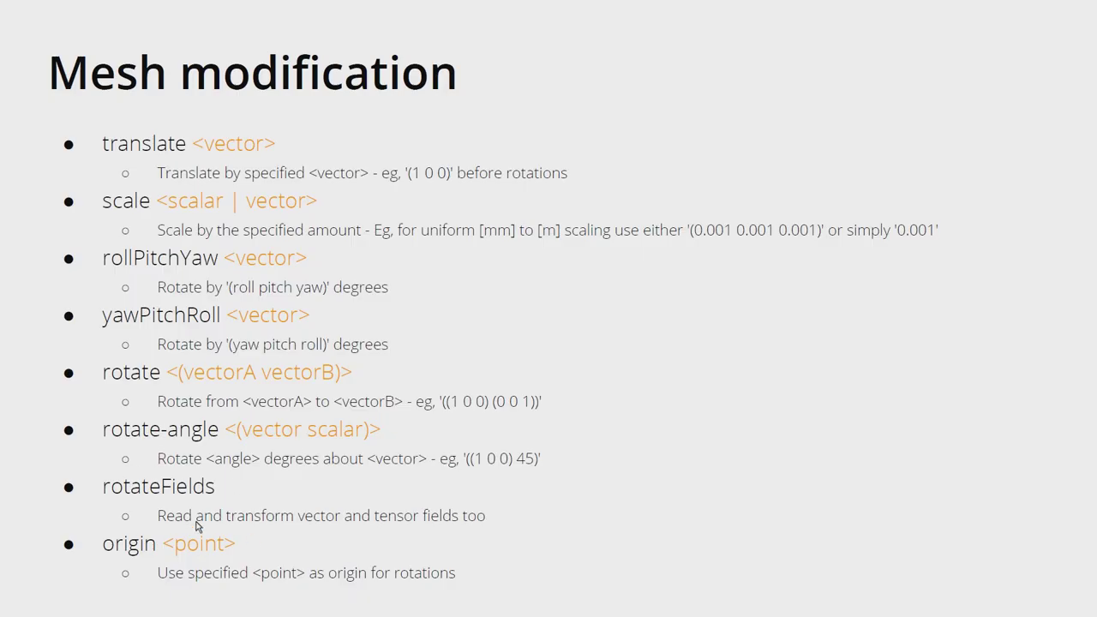